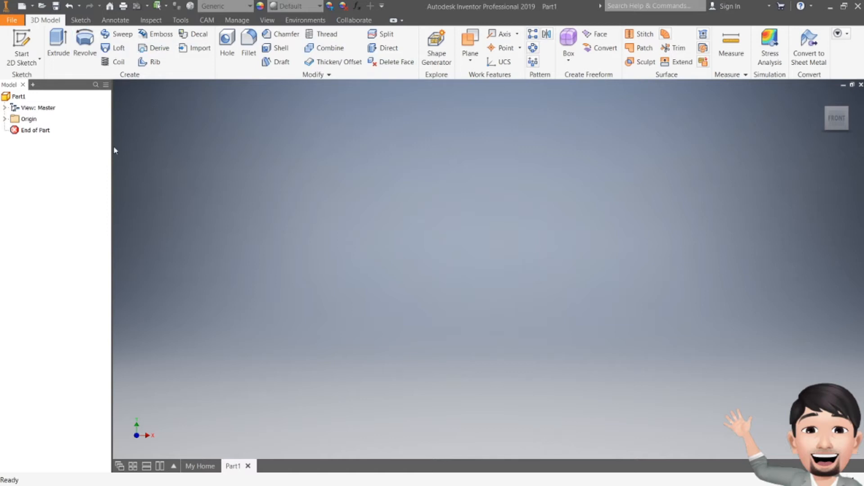
Start a 2D sketch on the XY plane and draw a long vertical line upward from the origin at 90 degrees.
click(22, 42)
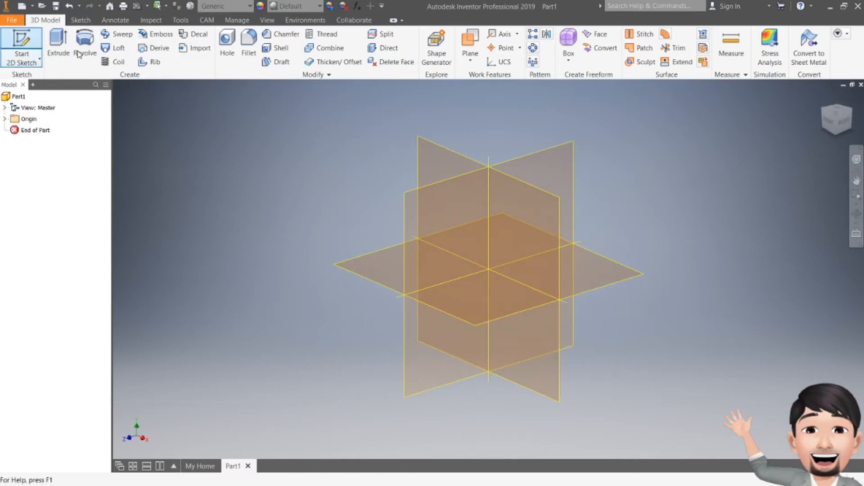
click(436, 155)
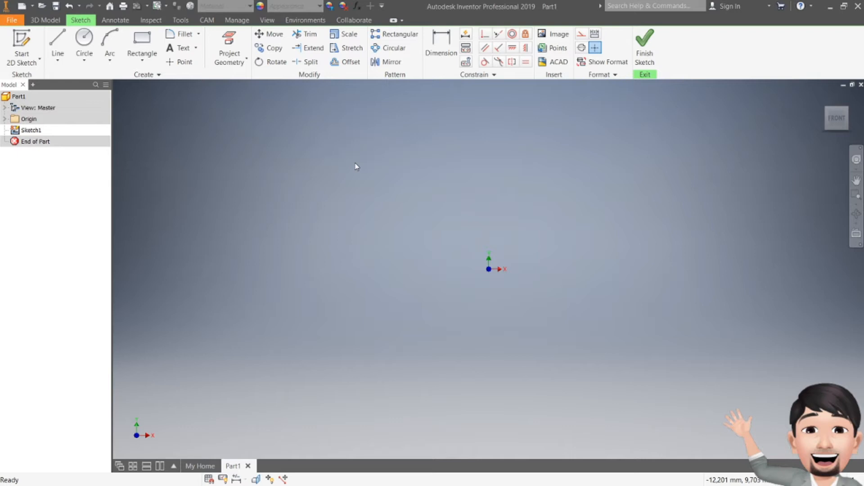
click(57, 45)
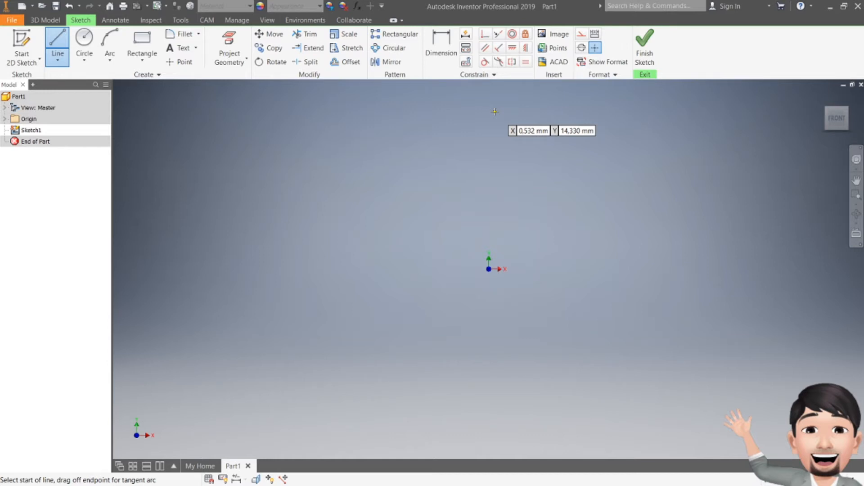
click(489, 268)
middle_drag(488, 145, 473, 247)
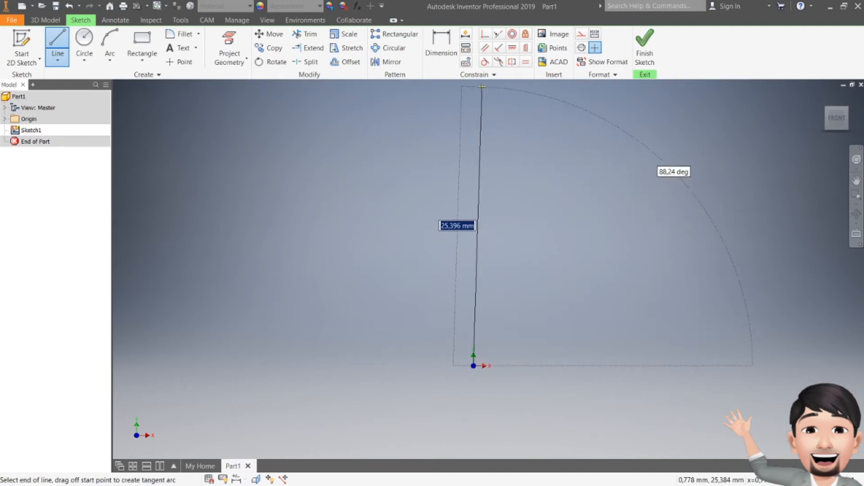
key(Tab)
text(90)
key(Tab)
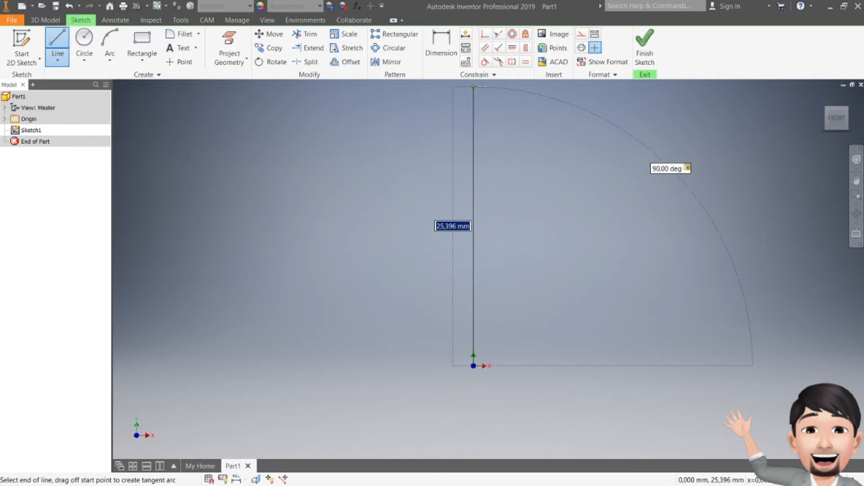
scroll(500, 132, down, 3)
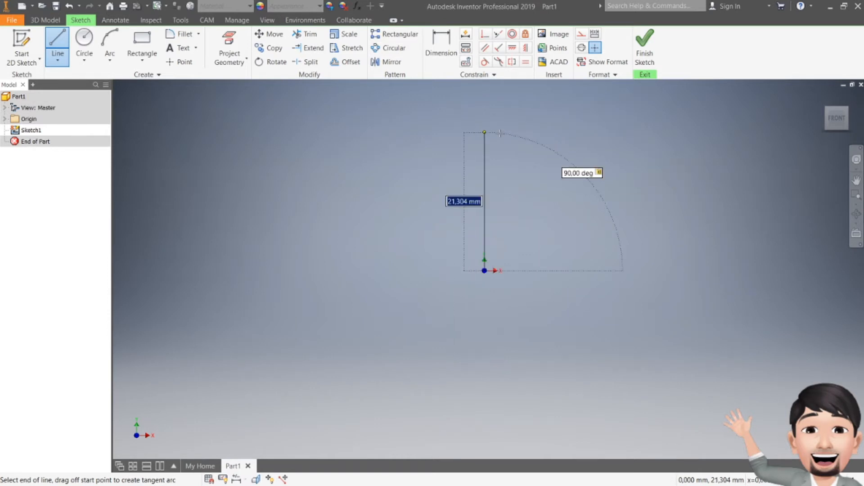
middle_drag(500, 131, 500, 170)
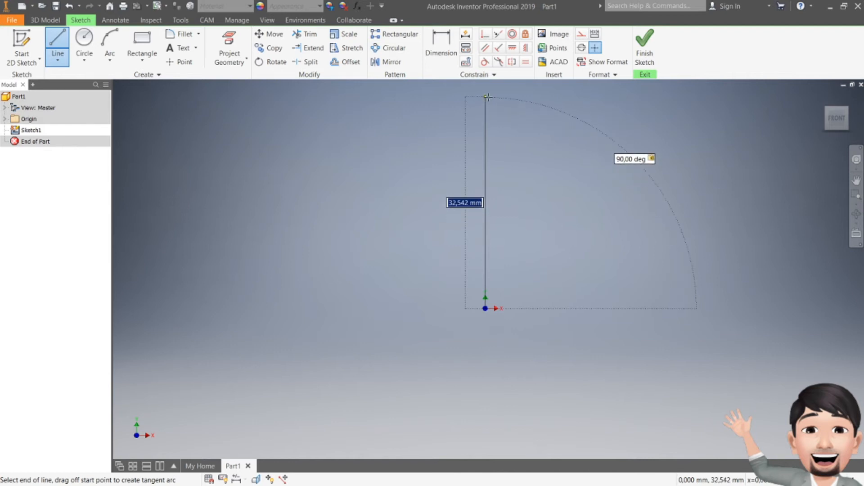
middle_drag(488, 98, 480, 159)
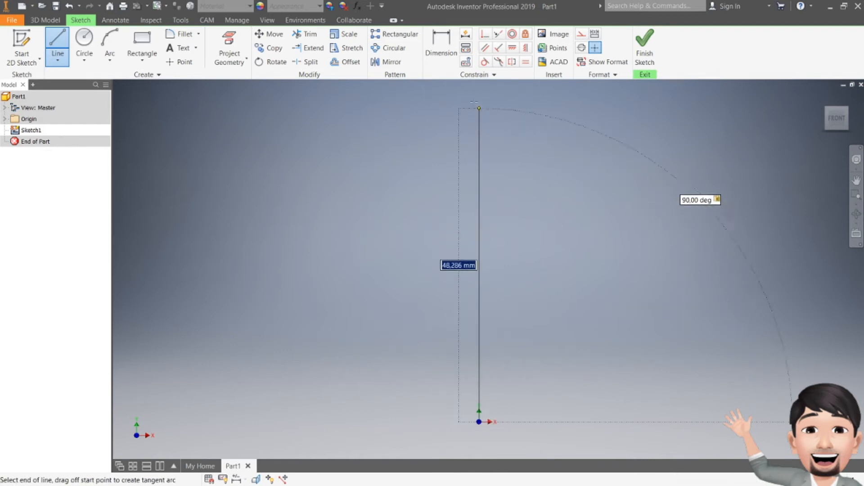
middle_drag(479, 96, 477, 155)
click(478, 95)
From the vertical line's upper end, sketch the upper left profile: slanted tip, shoulder, nearly vertical side and inward taper.
scroll(477, 106, down, 3)
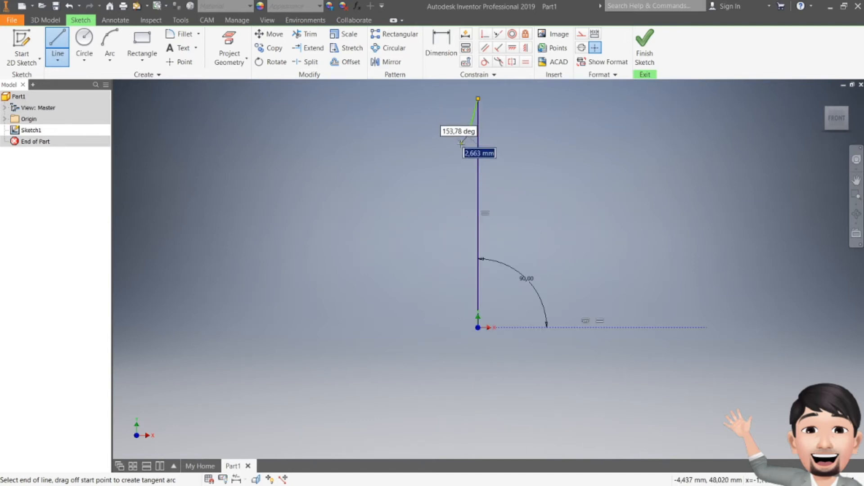
click(468, 136)
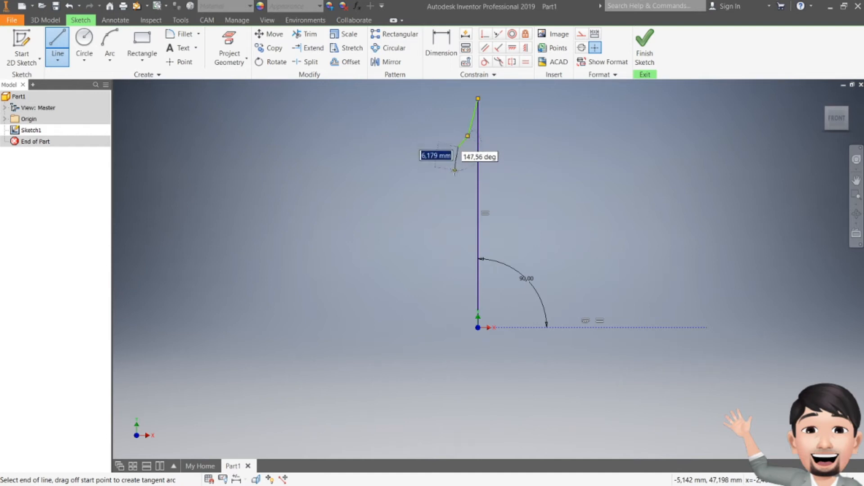
scroll(455, 179, up, 3)
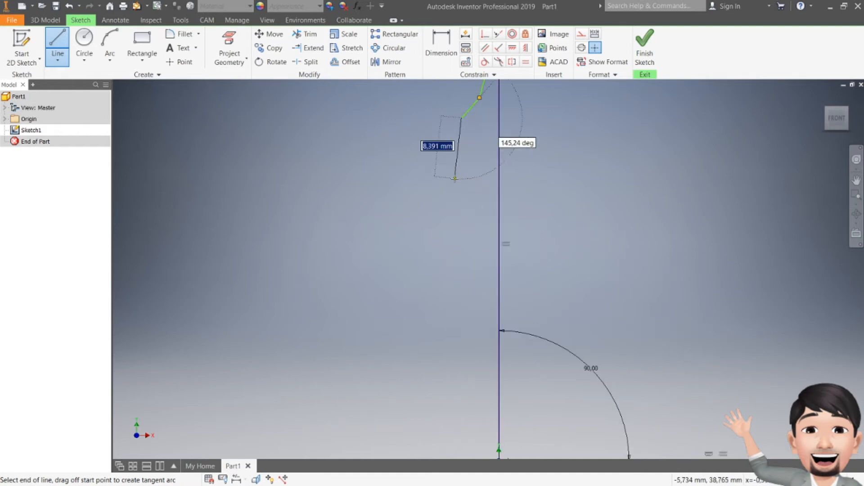
click(455, 186)
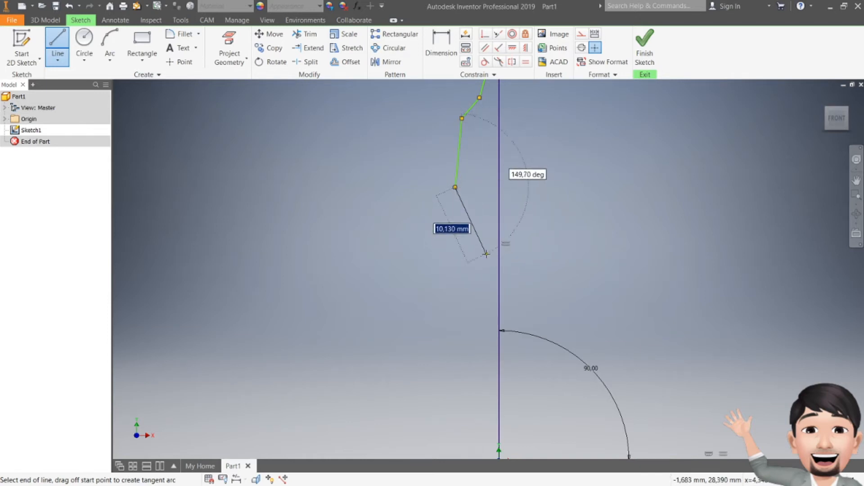
scroll(475, 281, down, 5)
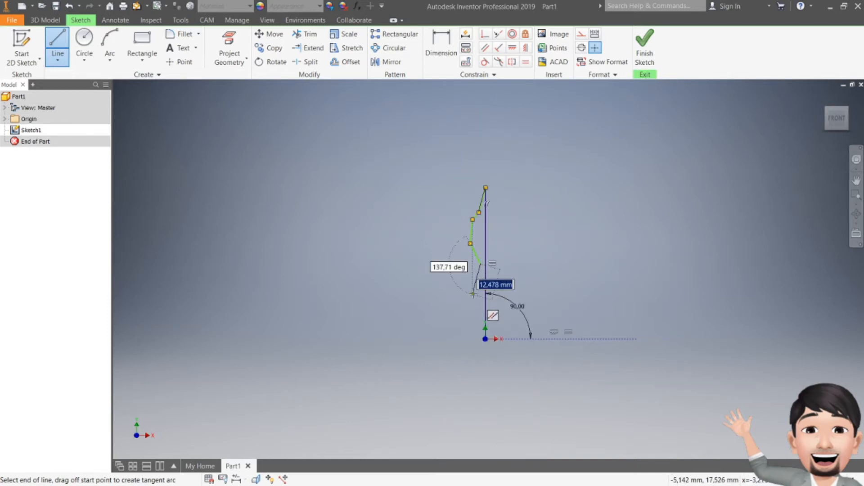
scroll(475, 282, up, 5)
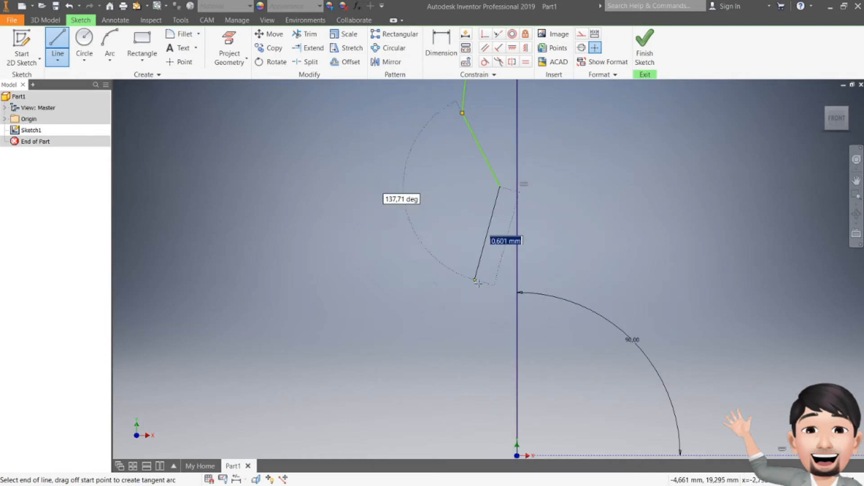
Continue the profile with a vertical neck, an outward slope and a vertical base side, closing it at the origin.
scroll(499, 327, down, 5)
click(499, 326)
click(477, 340)
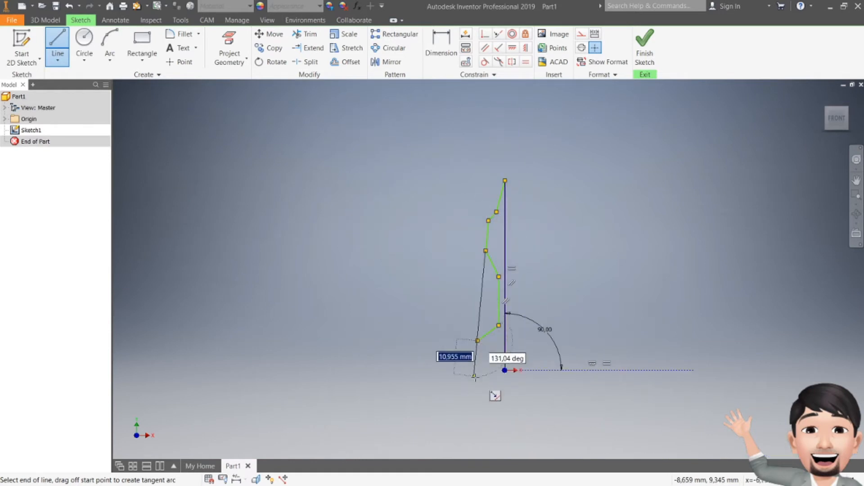
scroll(477, 367, up, 5)
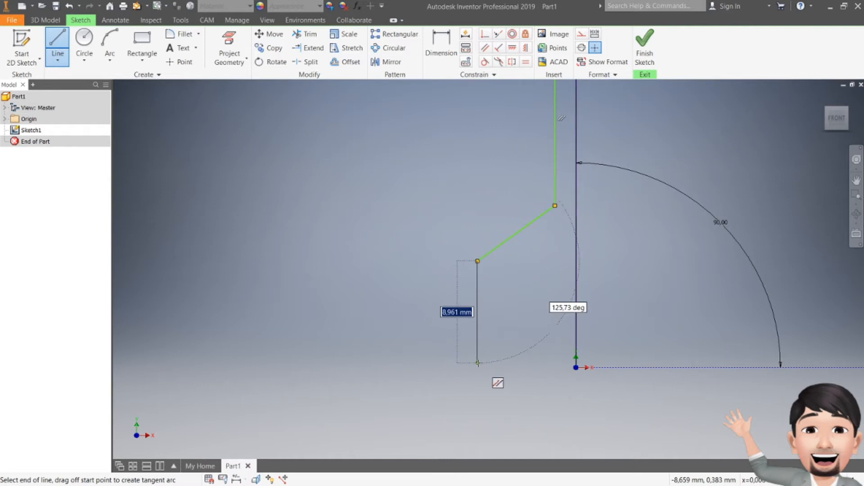
click(477, 362)
click(576, 367)
scroll(563, 350, down, 5)
key(Escape)
scroll(567, 293, up, 2)
mouse_move(569, 295)
middle_down()
mouse_move(469, 260)
mouse_move(458, 271)
middle_up()
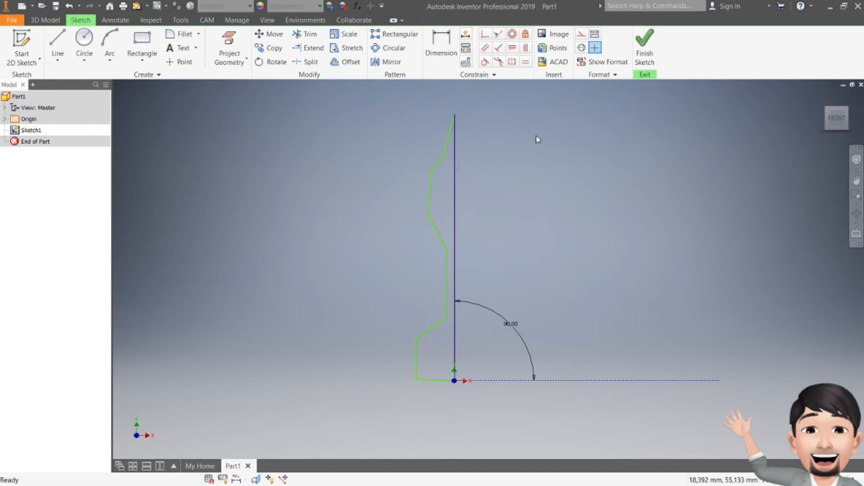
Finish the sketch and revolve the closed profile fully around the vertical line as a new solid.
click(637, 49)
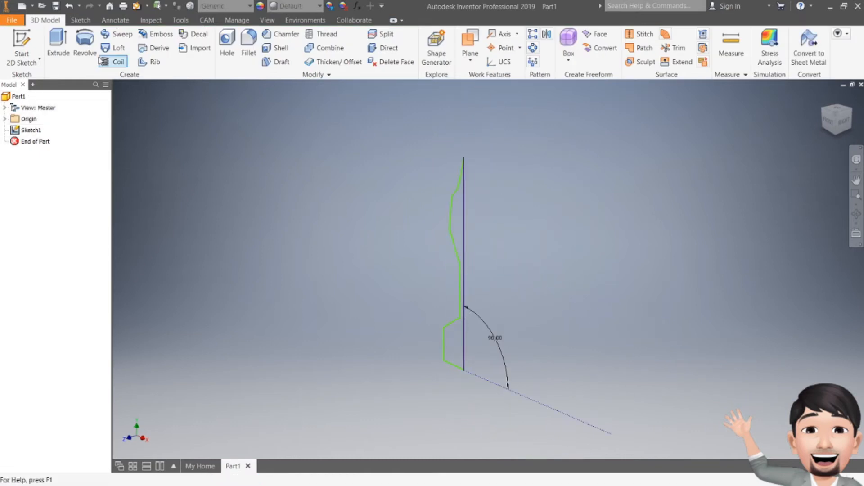
click(84, 45)
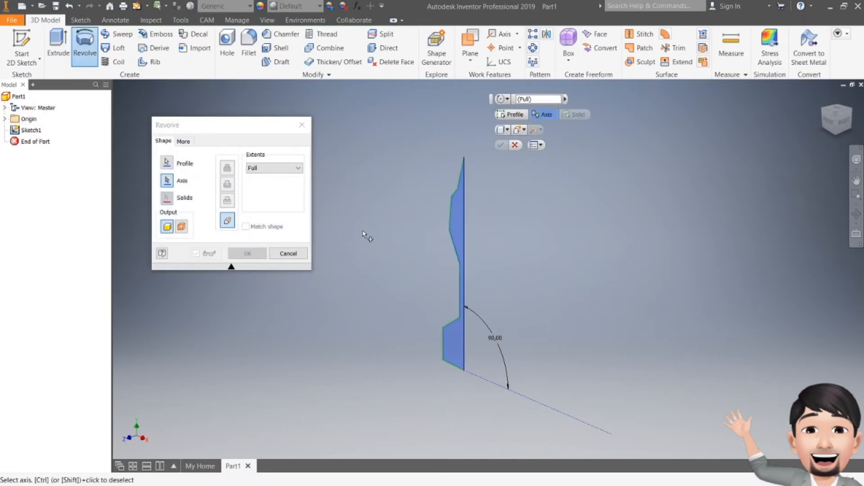
drag(200, 130, 251, 144)
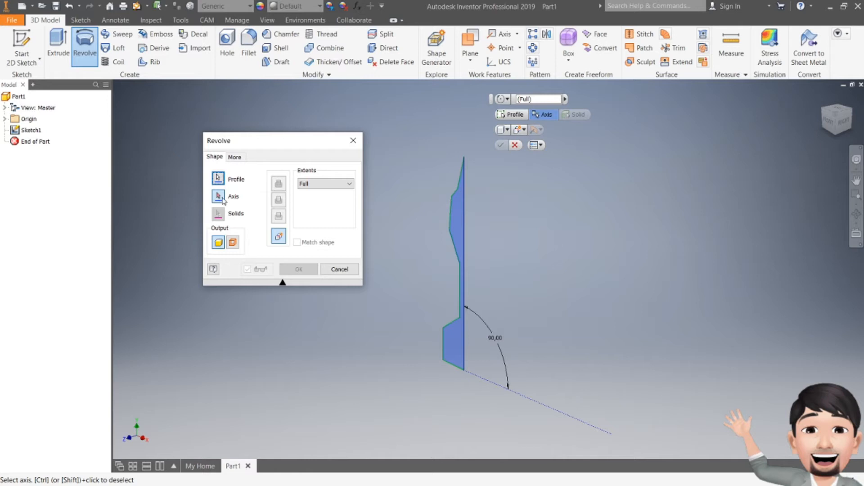
click(464, 232)
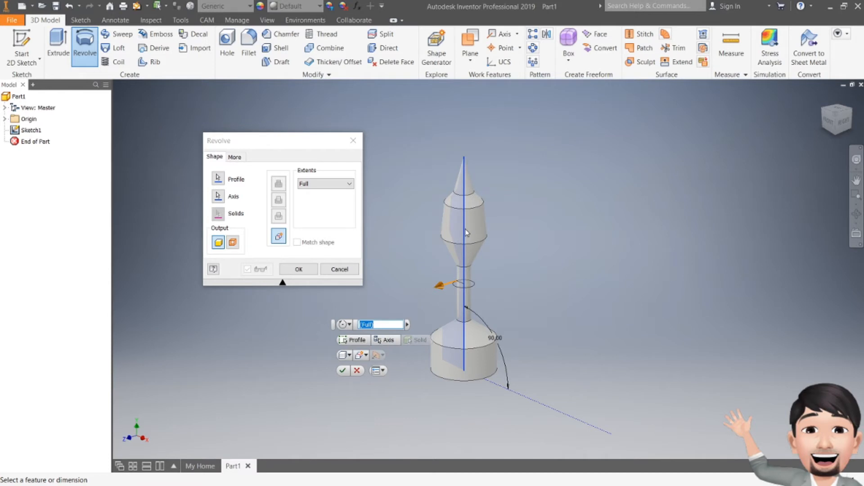
click(343, 371)
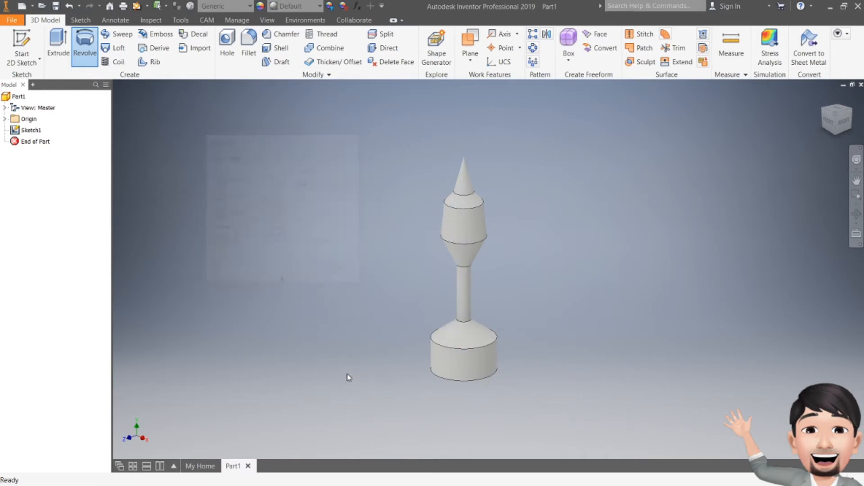
scroll(485, 303, down, 5)
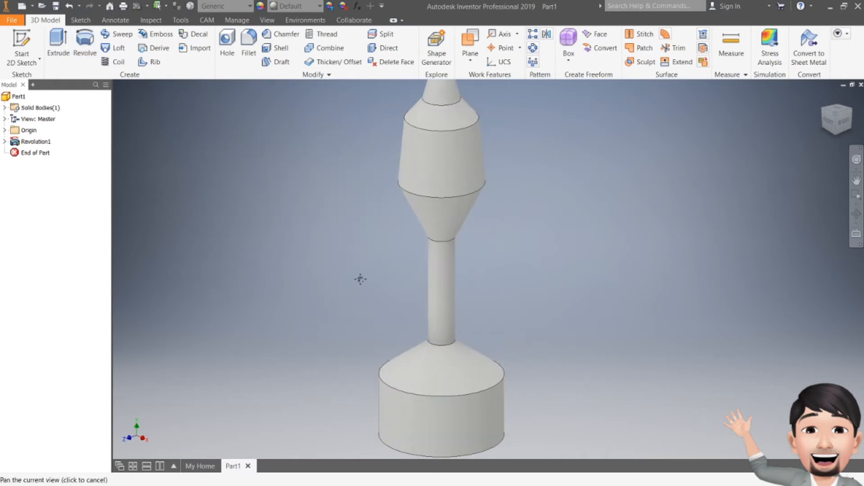
scroll(386, 274, up, 4)
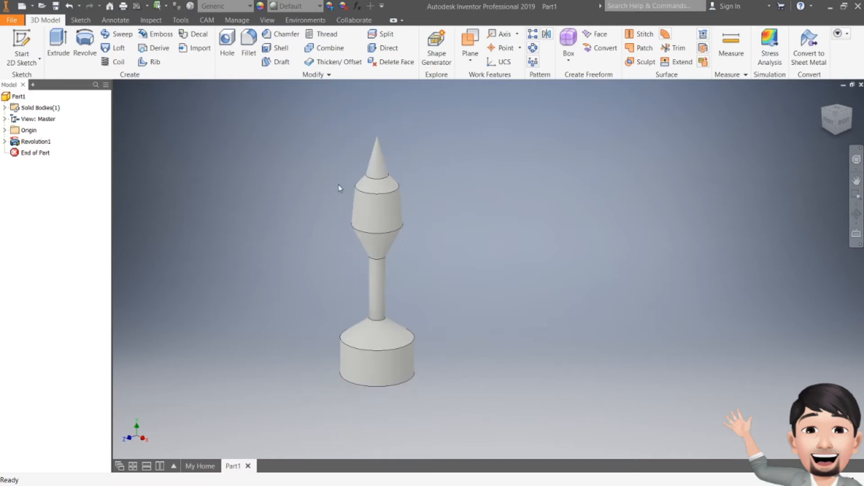
scroll(432, 247, down, 4)
middle_drag(415, 249, 441, 257)
scroll(442, 228, up, 2)
scroll(441, 252, up, 1)
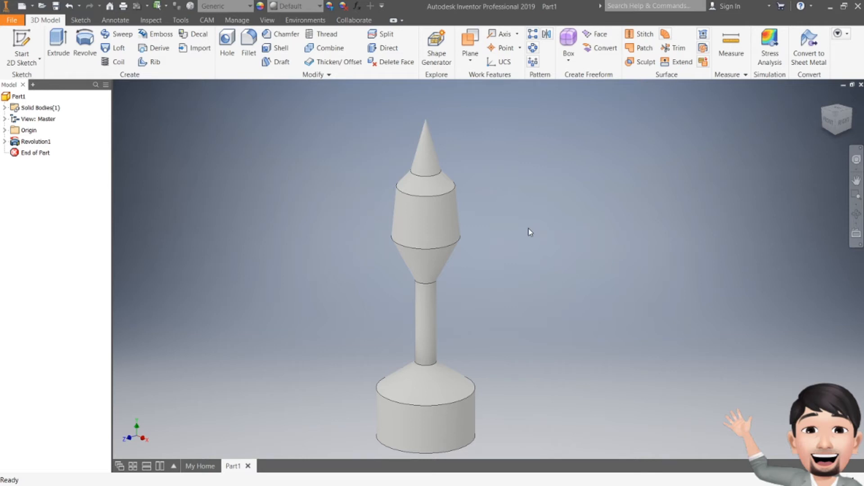
Create a work plane offset 0 mm from the XY Plane, through the centre of the revolved body.
click(469, 66)
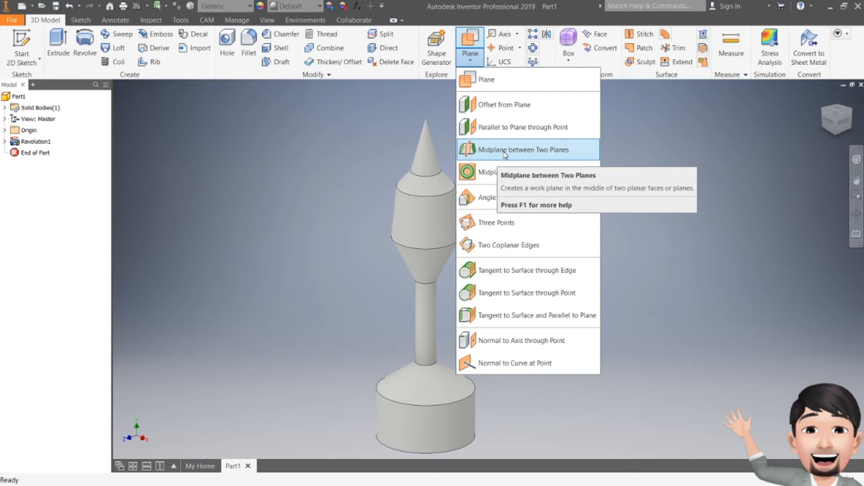
click(524, 106)
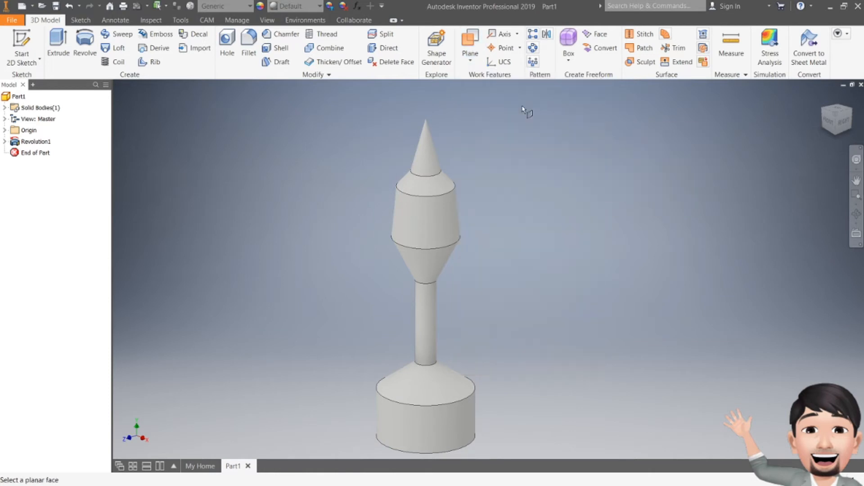
click(5, 130)
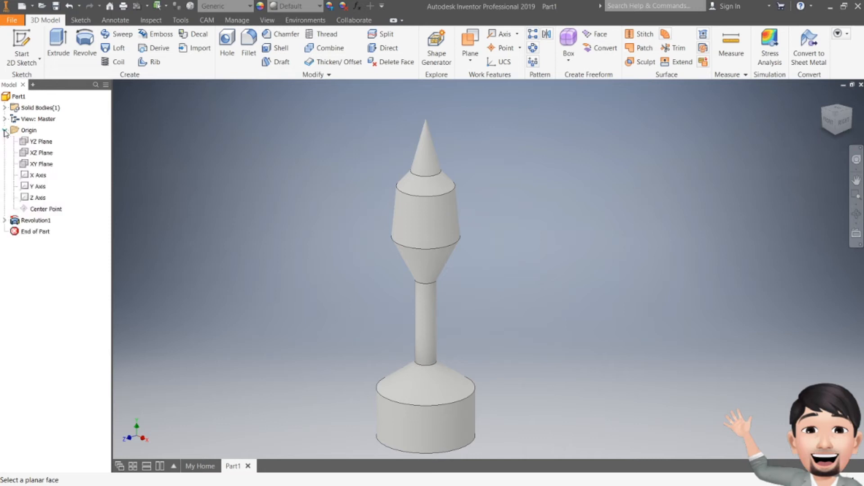
click(45, 167)
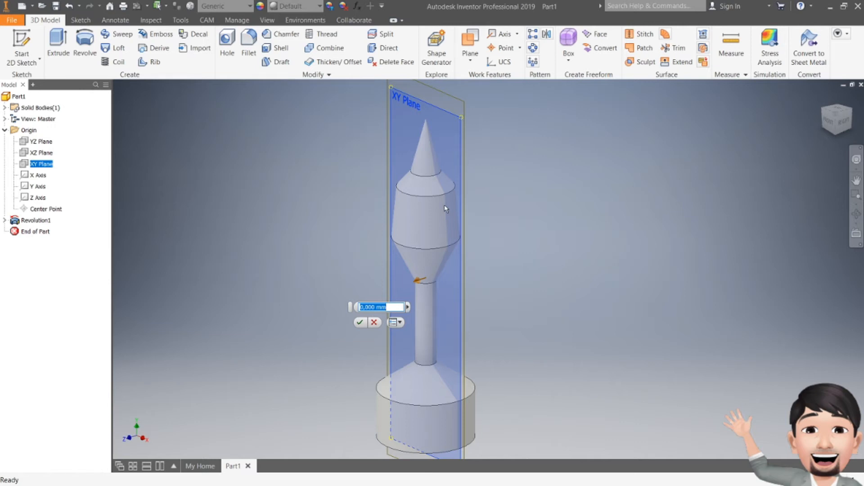
click(360, 323)
Start a 2D sketch on the new work plane and turn on Slice Graphics to cut the body at it.
click(22, 45)
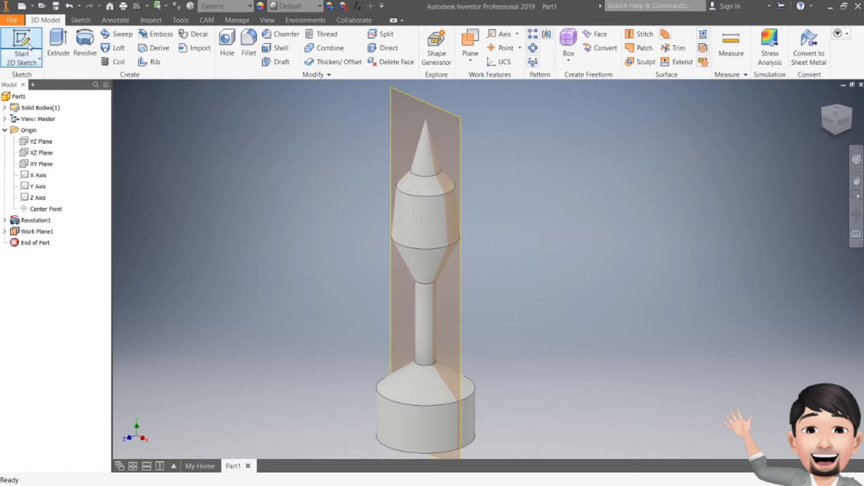
click(416, 116)
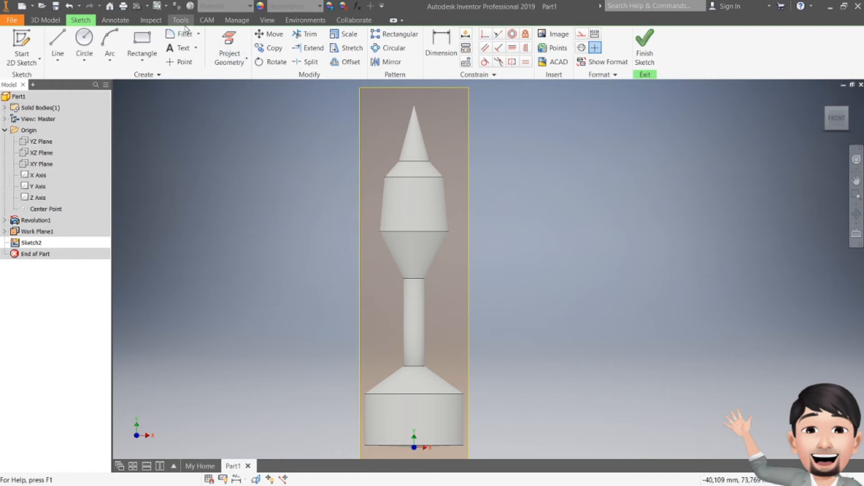
click(261, 23)
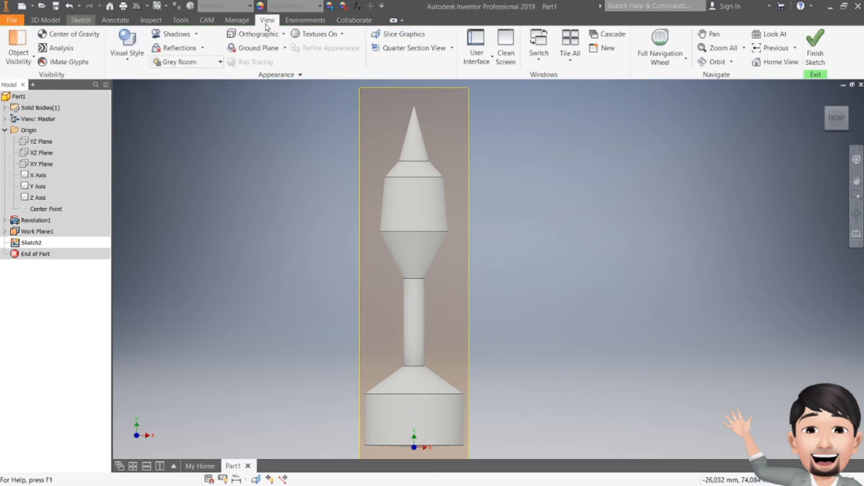
click(402, 33)
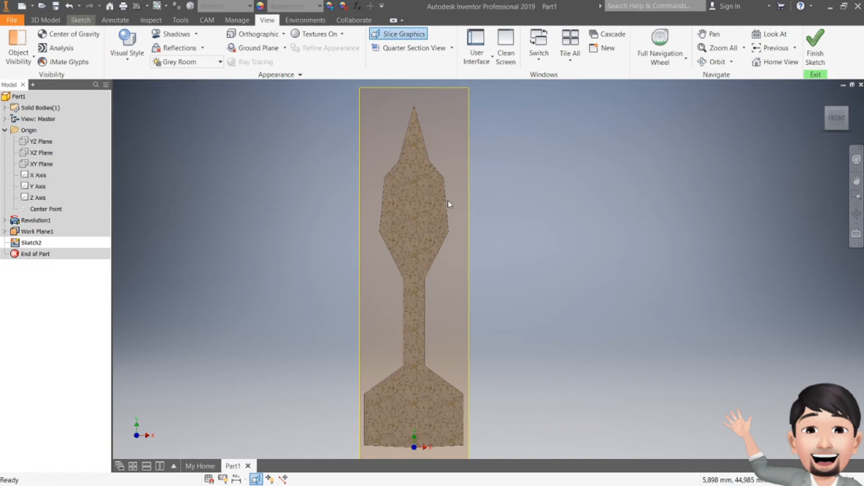
middle_drag(450, 205, 453, 232)
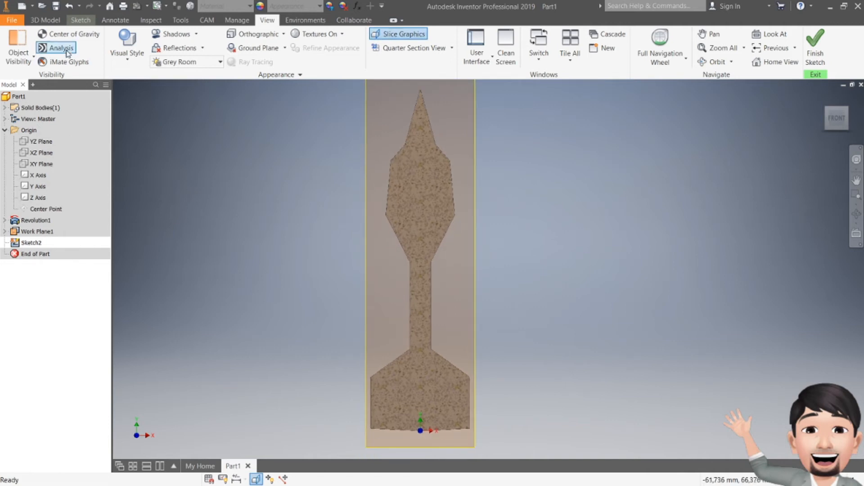
Draw two connected lines starting just inside the base's upper right corner, one sloping outward and one running steeply down below the base.
click(81, 21)
click(57, 45)
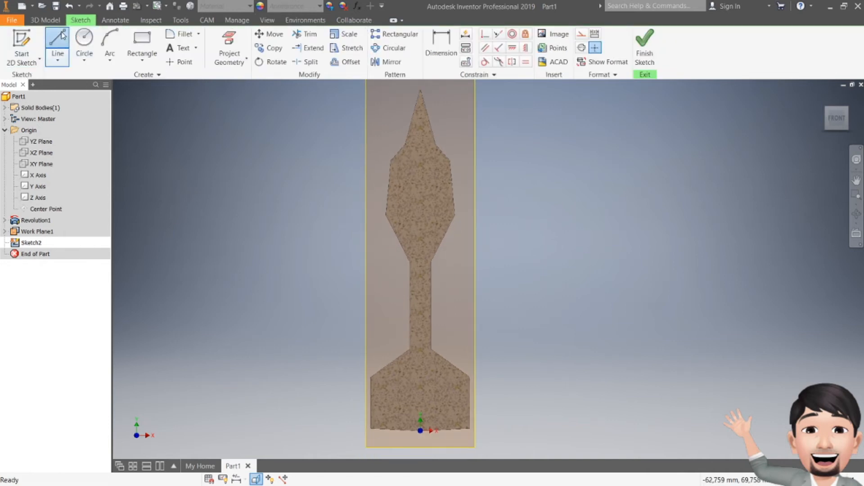
middle_drag(506, 369, 511, 315)
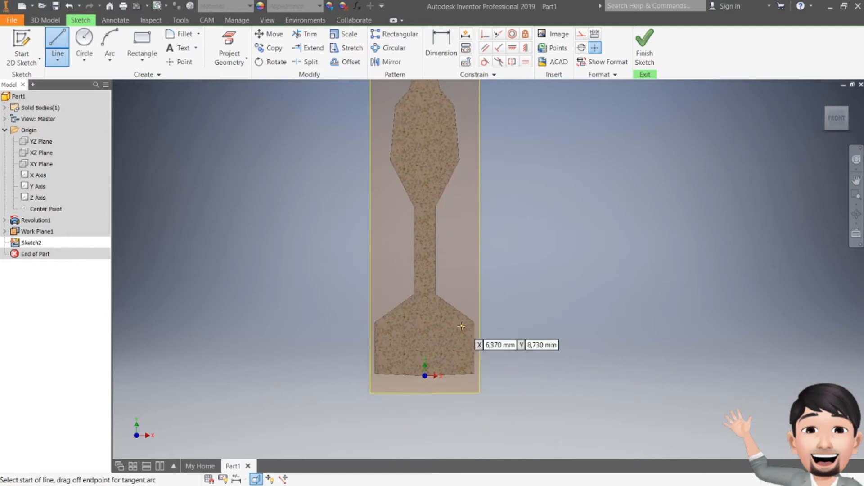
scroll(466, 325, up, 3)
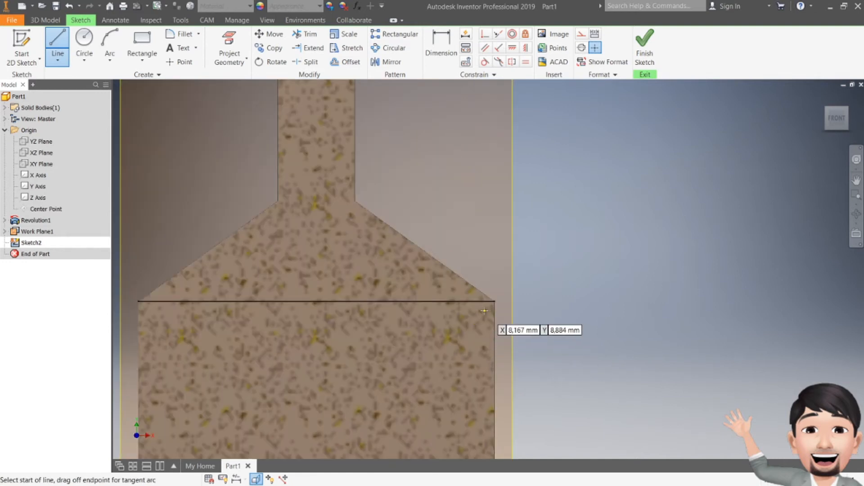
click(474, 322)
scroll(488, 311, down, 2)
click(520, 331)
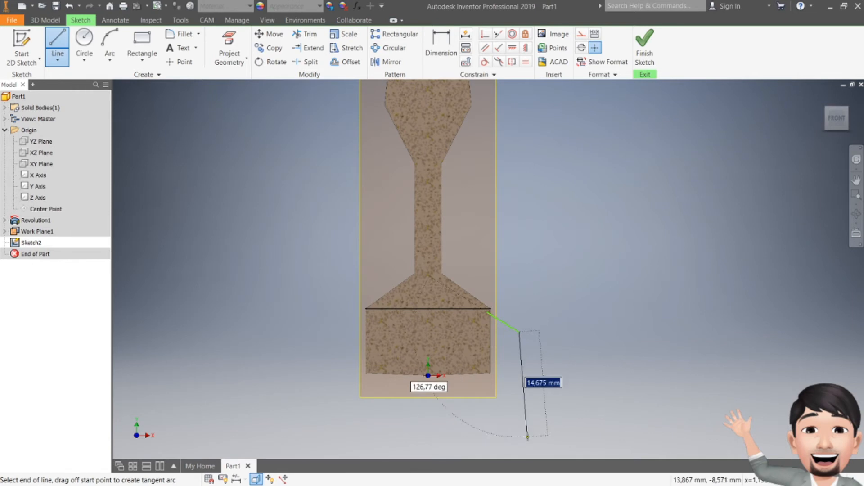
click(556, 442)
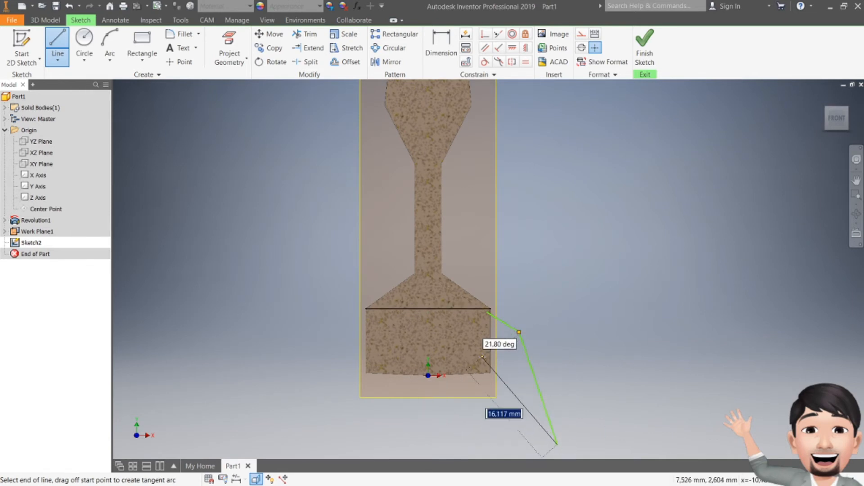
Close the fin profile with a slanted line back to the base and a vertical line just inside its side, and pull the outer edge outward.
scroll(483, 357, up, 3)
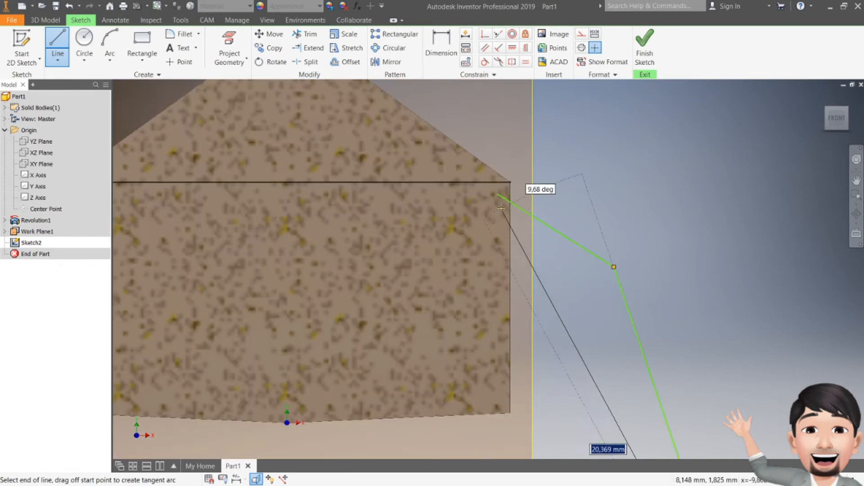
click(498, 386)
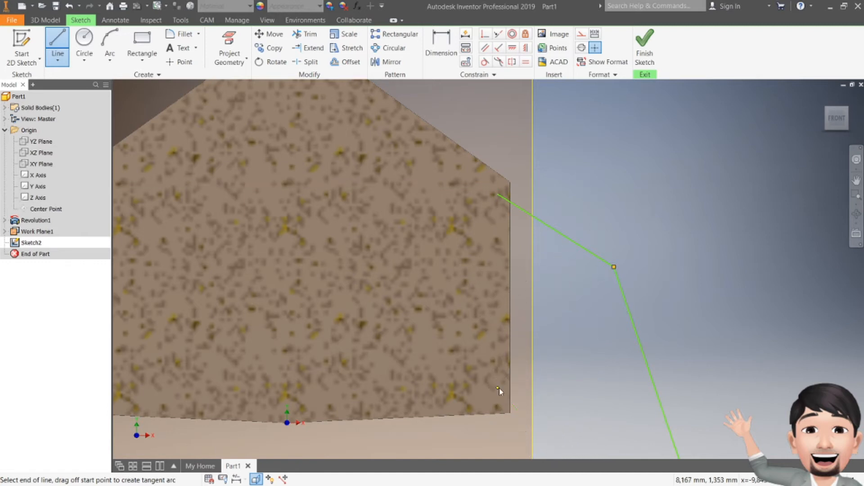
key(Escape)
click(495, 194)
scroll(538, 273, down, 5)
key(Escape)
key(Escape)
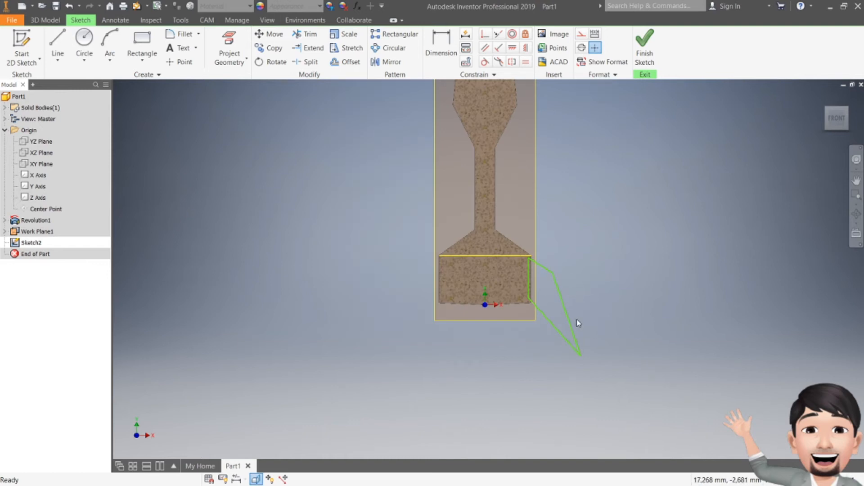
mouse_move(570, 321)
mouse_down()
mouse_move(584, 318)
mouse_move(549, 273)
mouse_move(570, 276)
mouse_up()
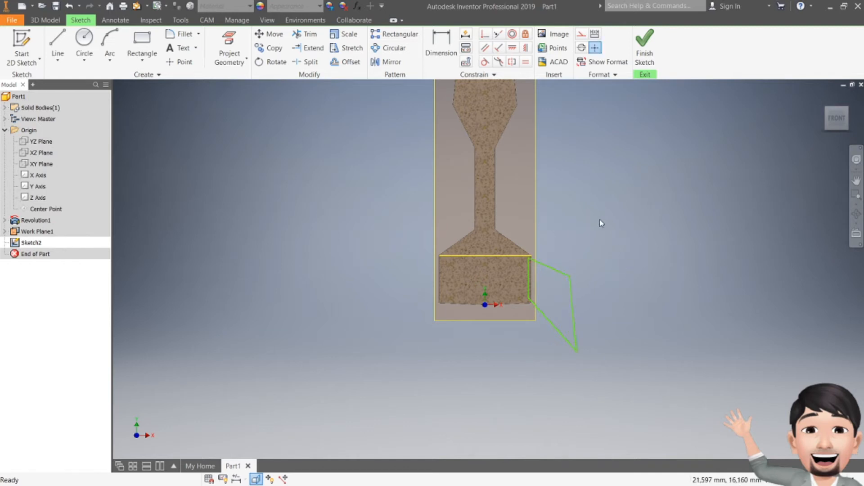
Finish the fin sketch and hide the work plane.
click(644, 45)
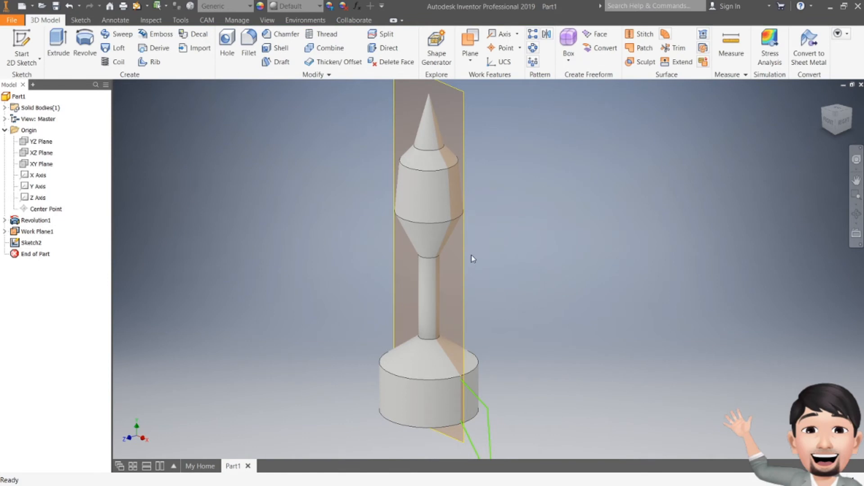
click(464, 268)
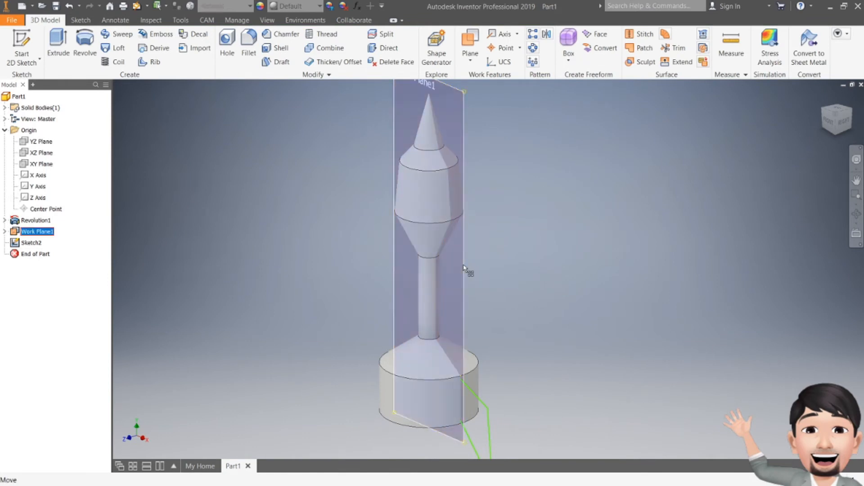
right_click(465, 271)
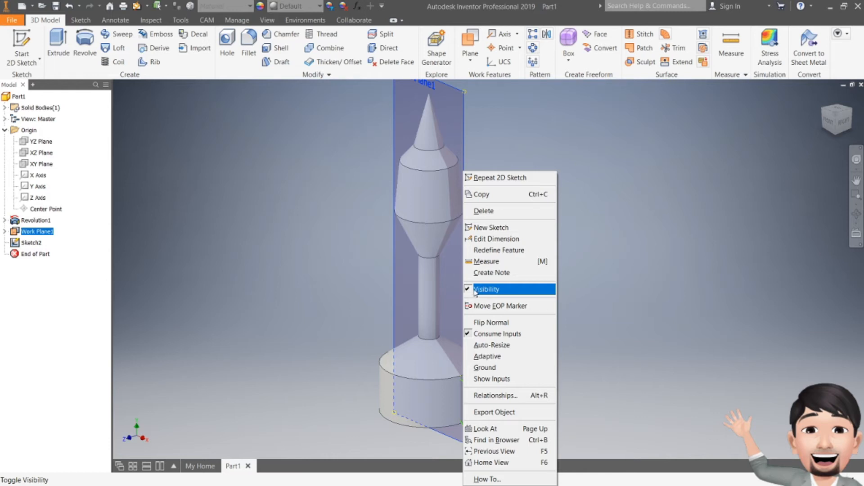
click(475, 290)
Extrude the fin profile 2 mm symmetrically about the sketch plane, joined to the revolved body.
middle_drag(512, 257, 520, 159)
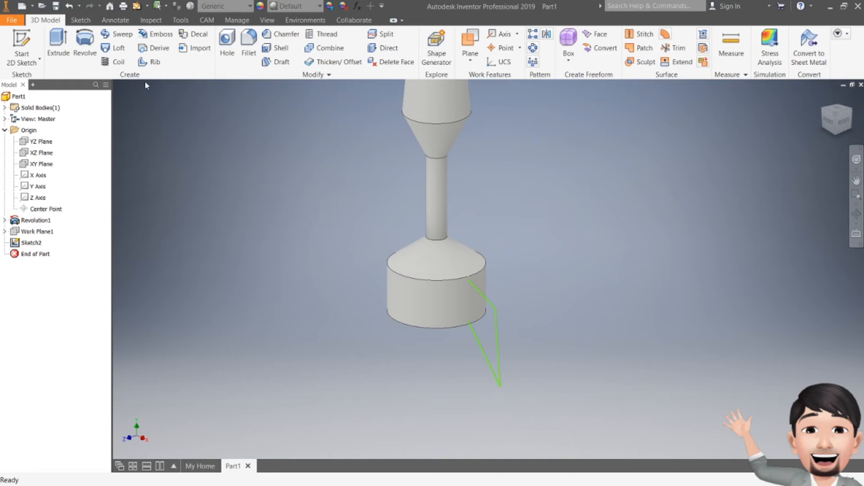
click(58, 45)
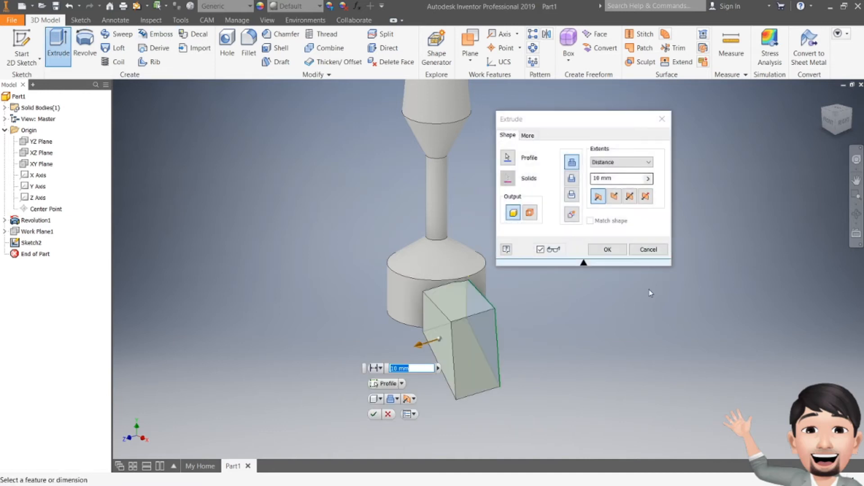
double_click(623, 179)
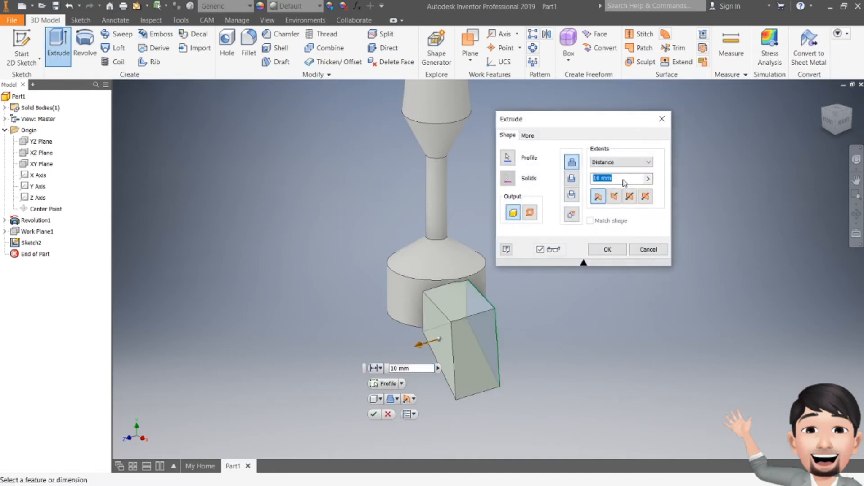
text(5)
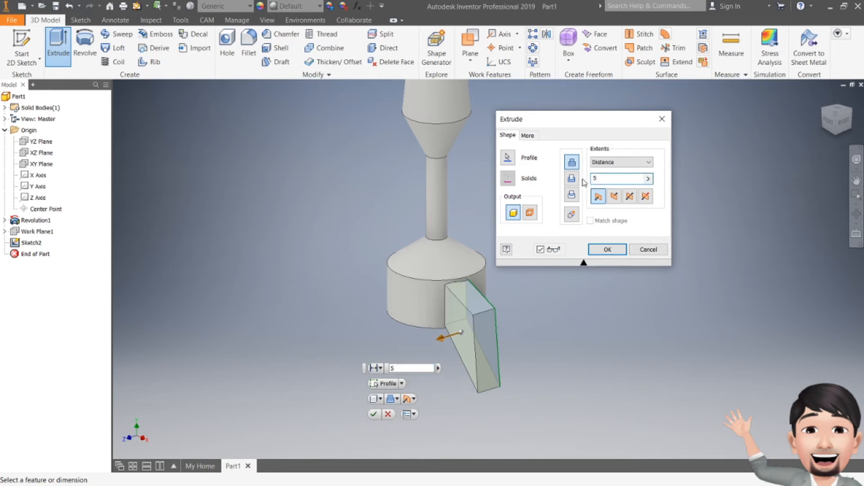
drag(605, 180, 588, 178)
text(2)
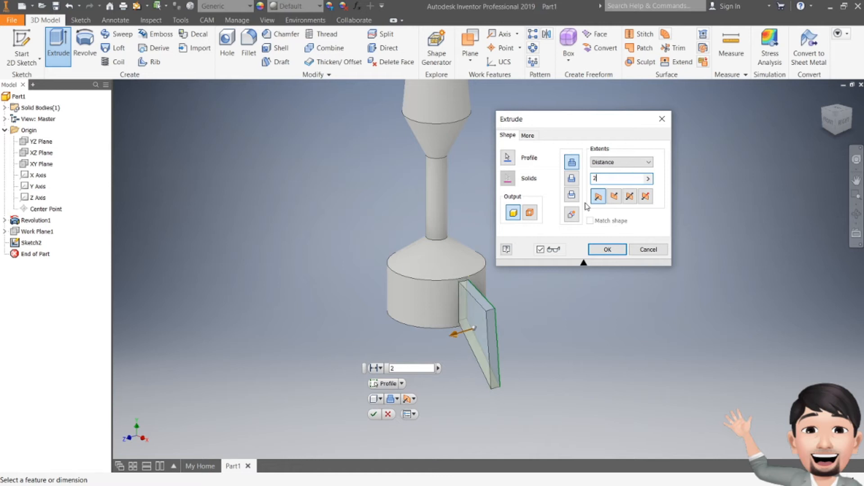
click(627, 198)
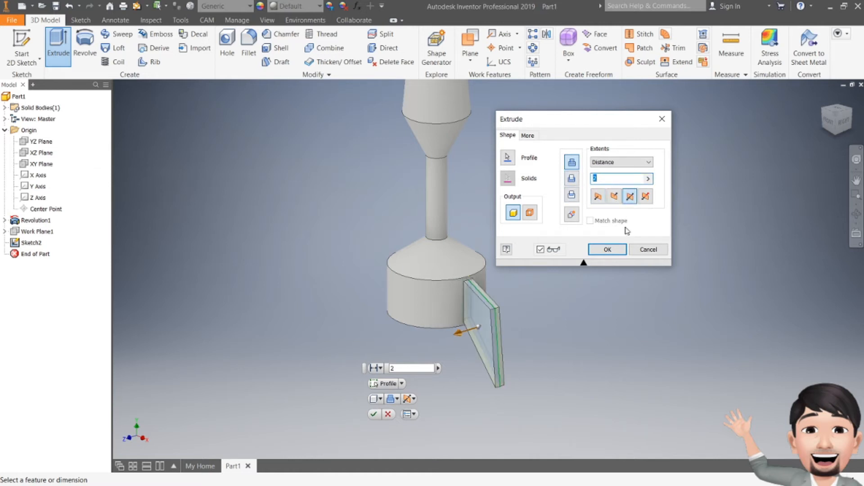
click(606, 249)
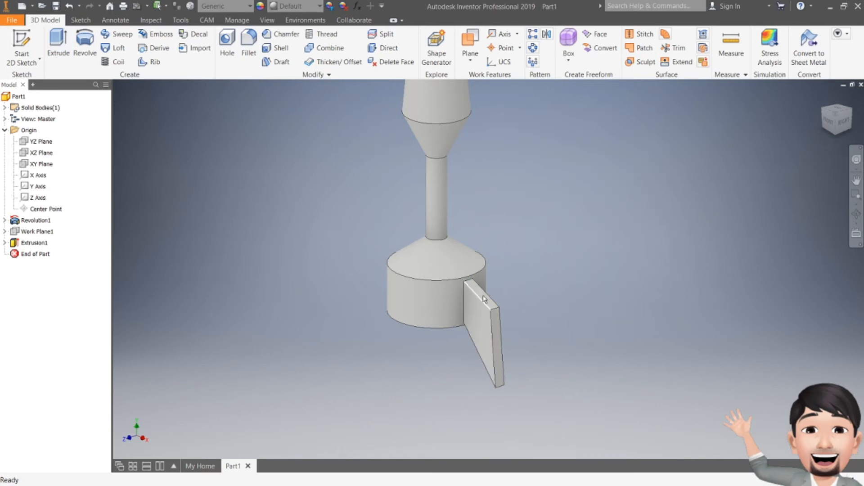
Create a circular pattern of the fin with 4 occurrences over 360 degrees around the axis of the cylindrical base.
drag(850, 122, 724, 200)
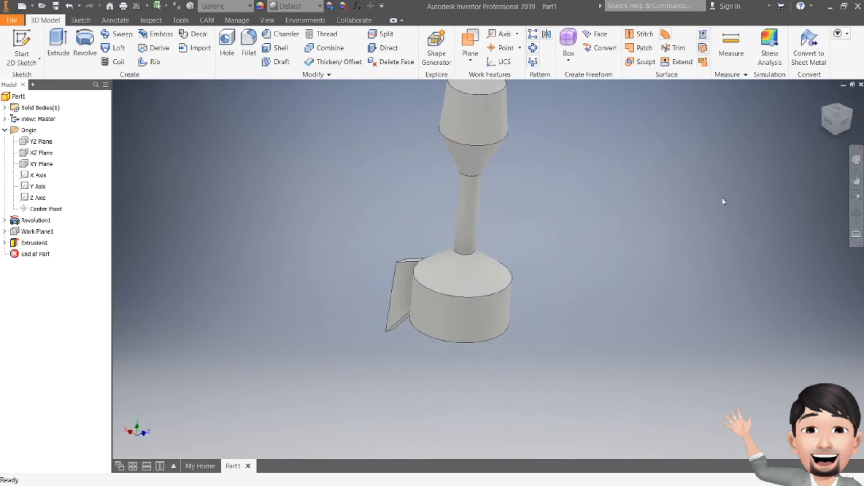
middle_drag(655, 243, 655, 315)
drag(834, 129, 863, 129)
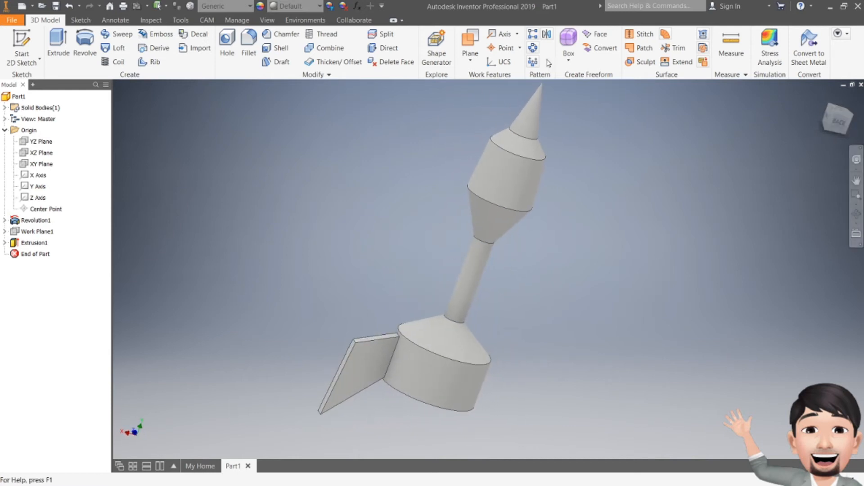
click(533, 48)
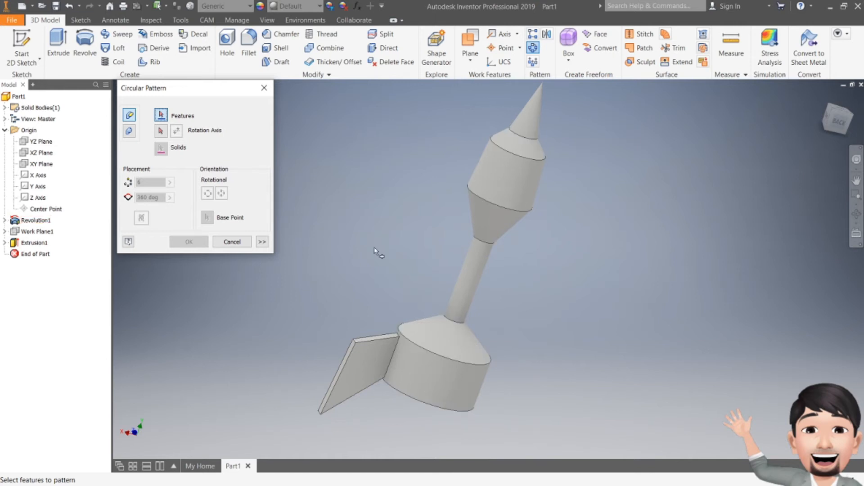
drag(183, 91, 243, 130)
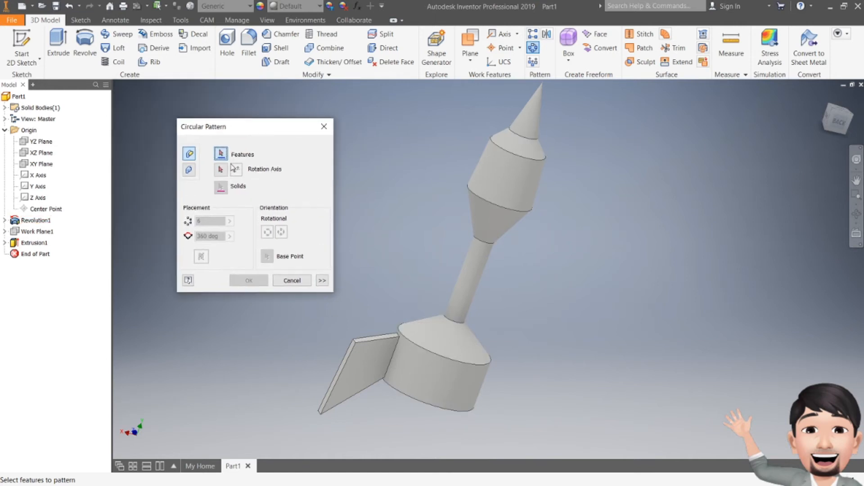
click(357, 347)
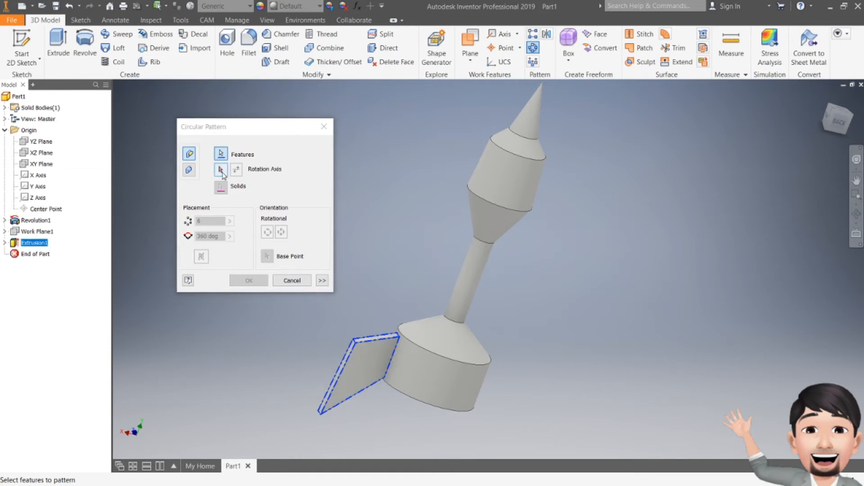
click(221, 170)
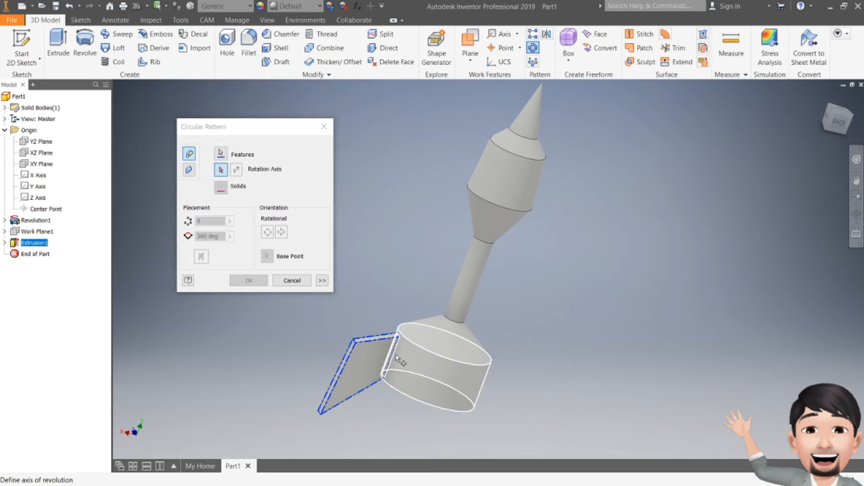
click(413, 367)
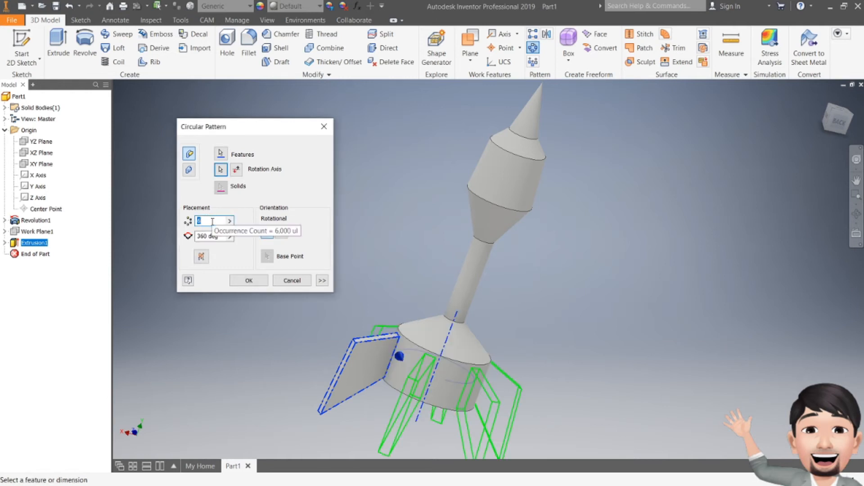
text(4)
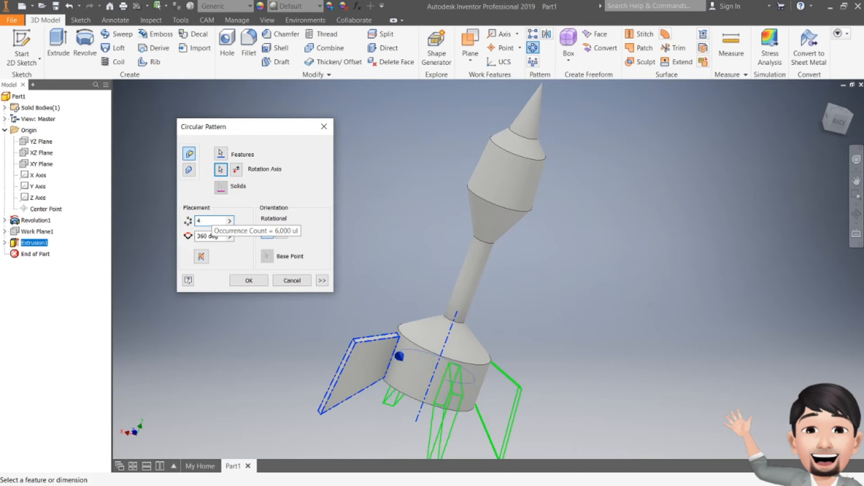
click(258, 281)
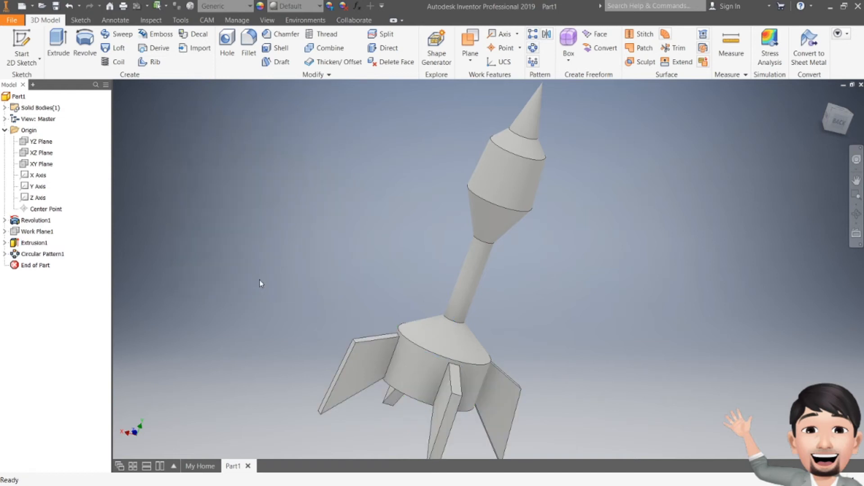
Examine the finned rocket body from several sides, checking the four fins around the base.
drag(843, 123, 825, 74)
mouse_move(476, 260)
shift+middle_down()
mouse_move(405, 252)
mouse_move(398, 243)
mouse_move(418, 271)
mouse_move(490, 252)
shift+middle_up()
shift+middle_drag(711, 135, 626, 222)
scroll(671, 215, up, 3)
scroll(568, 208, down, 3)
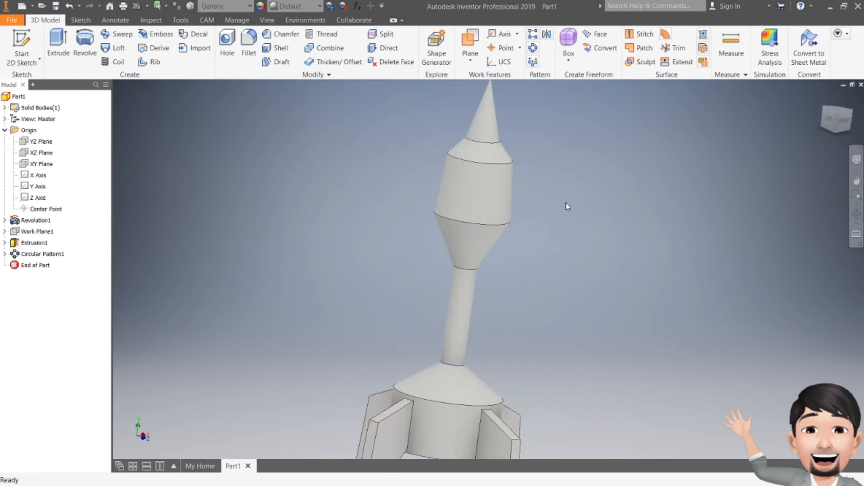
scroll(568, 208, up, 2)
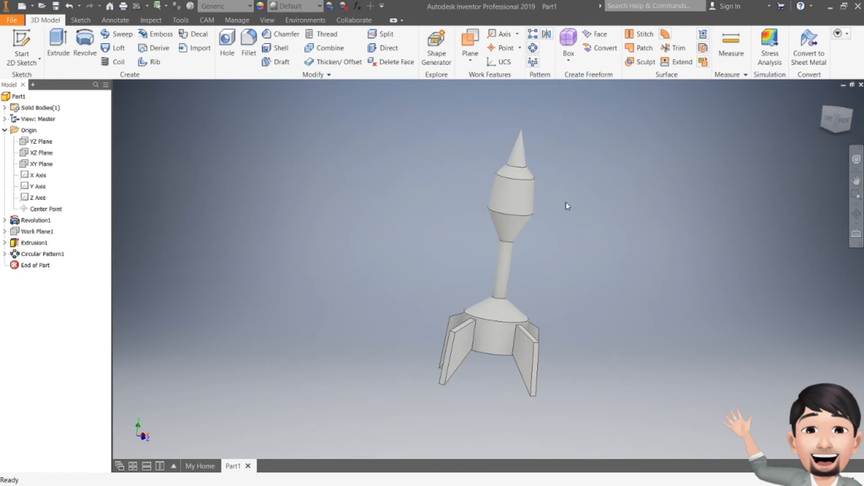
click(856, 180)
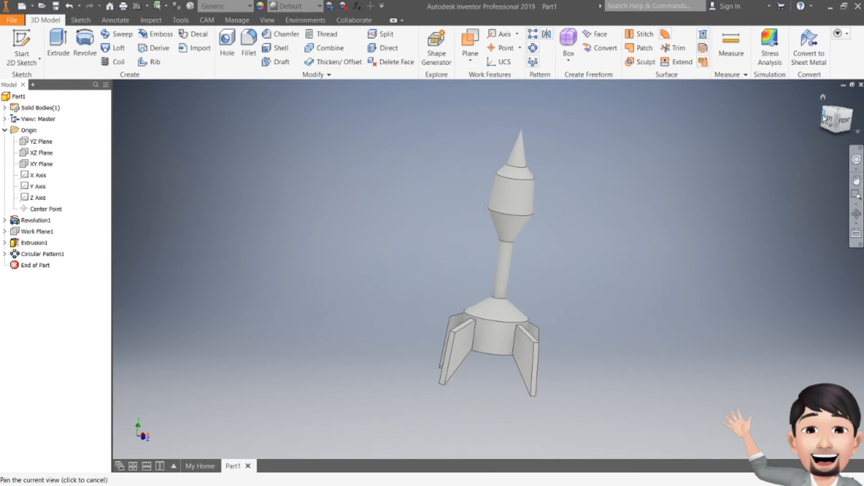
mouse_move(827, 125)
mouse_down()
mouse_move(840, 120)
mouse_move(842, 90)
mouse_move(849, 117)
mouse_move(827, 120)
mouse_up()
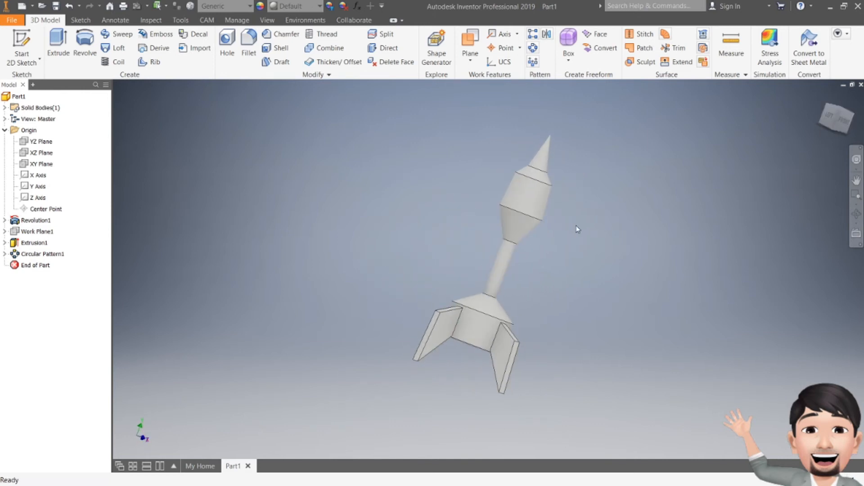
middle_drag(576, 226, 569, 241)
scroll(570, 243, up, 3)
scroll(571, 243, down, 3)
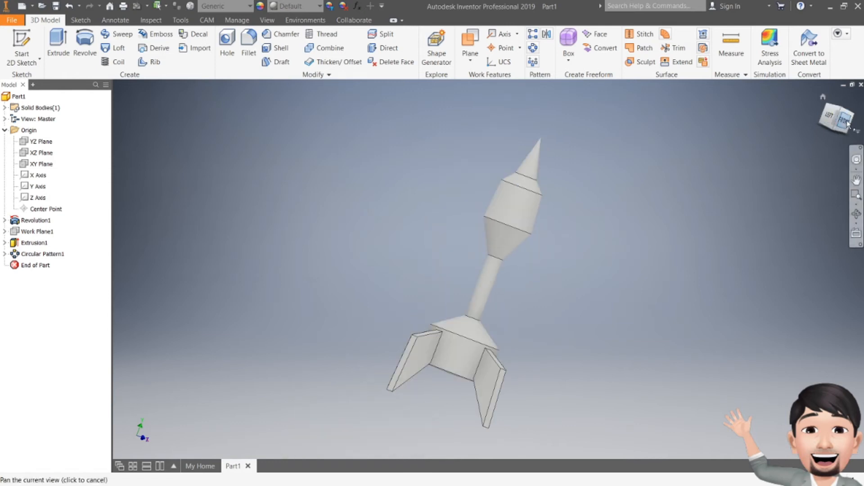
mouse_move(848, 125)
mouse_down()
mouse_move(822, 97)
mouse_move(828, 143)
mouse_move(841, 134)
mouse_move(832, 113)
mouse_move(835, 119)
mouse_up()
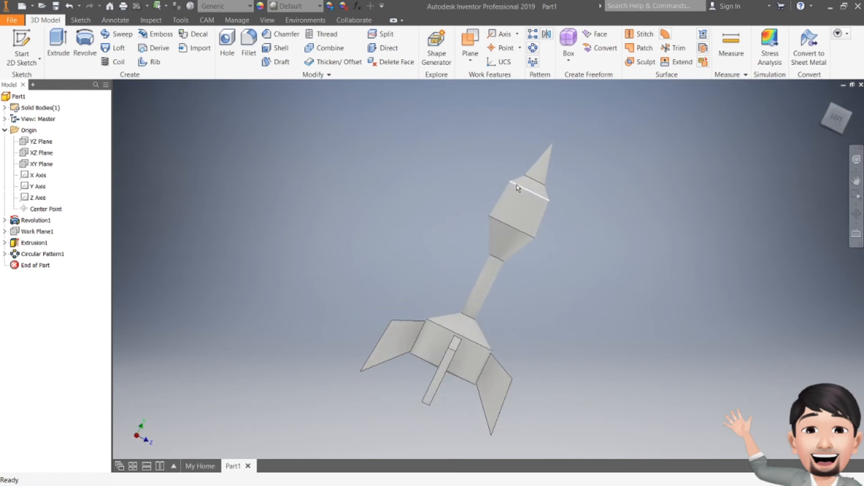
Assign the Aluminum 6061 material to the rocket part.
click(226, 7)
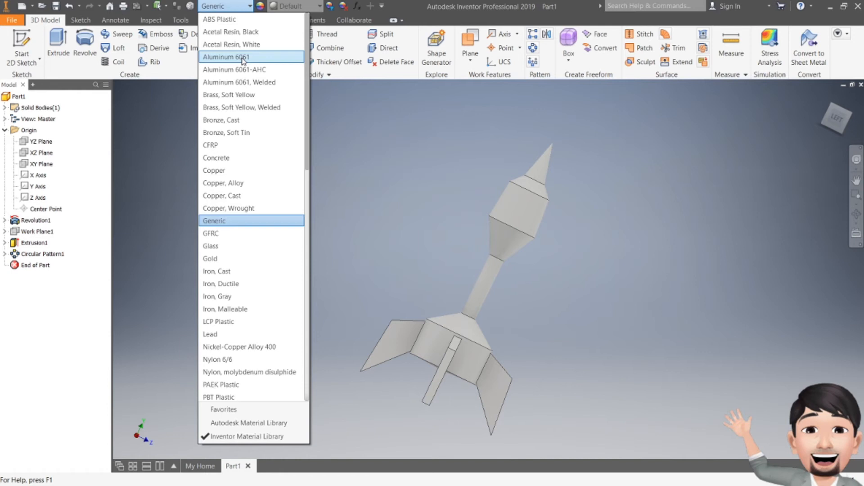
scroll(252, 170, down, 10)
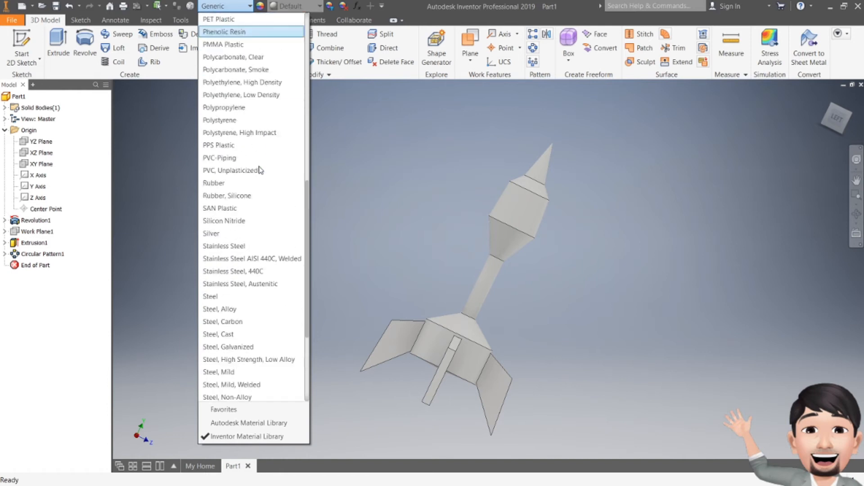
scroll(260, 171, up, 10)
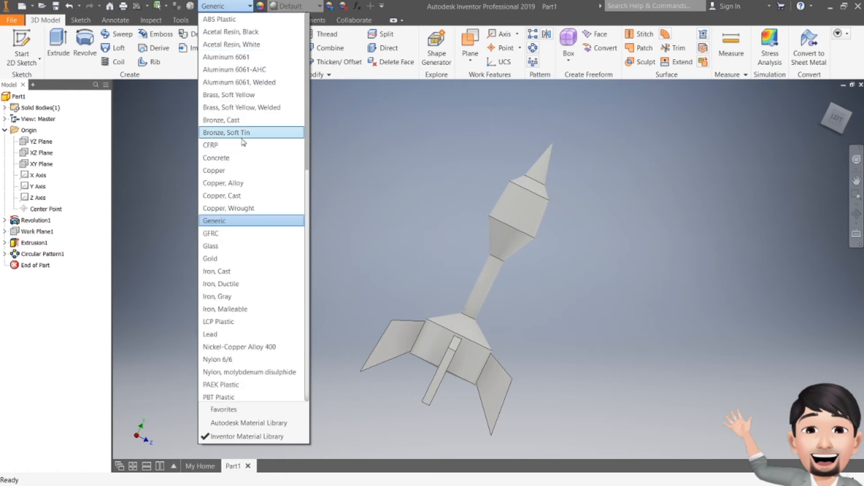
click(235, 57)
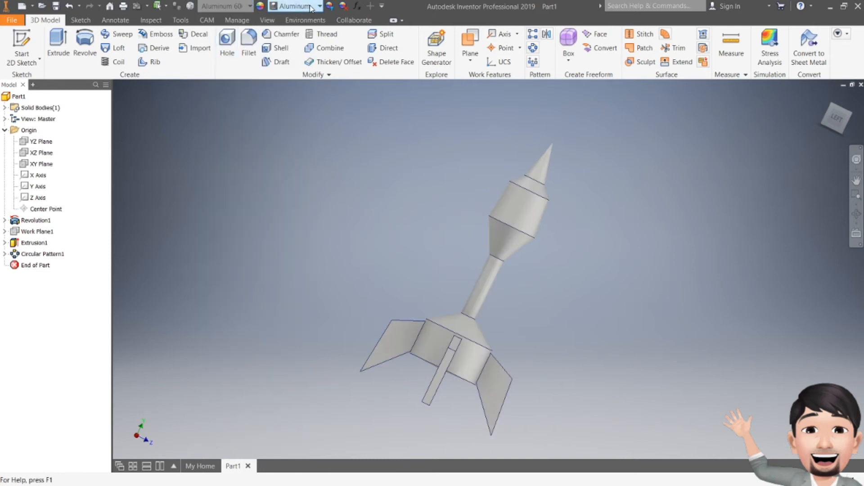
Try the Chrome - Polished appearance on the whole rocket.
click(311, 6)
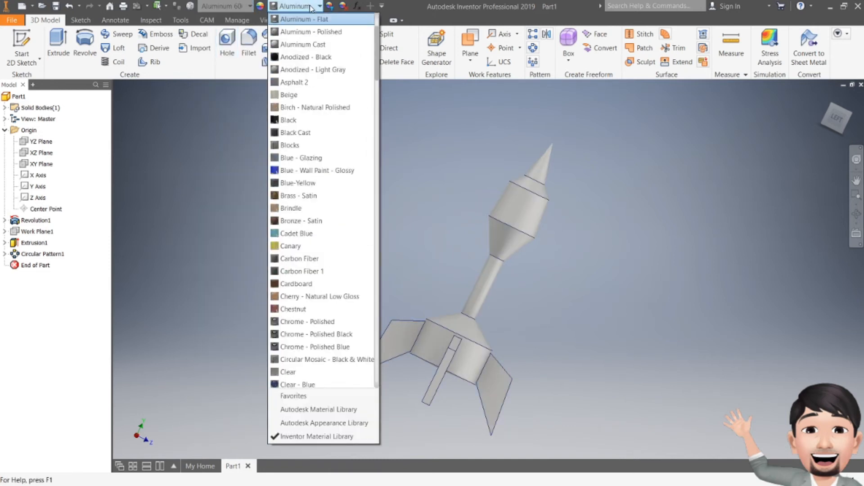
scroll(315, 130, up, 3)
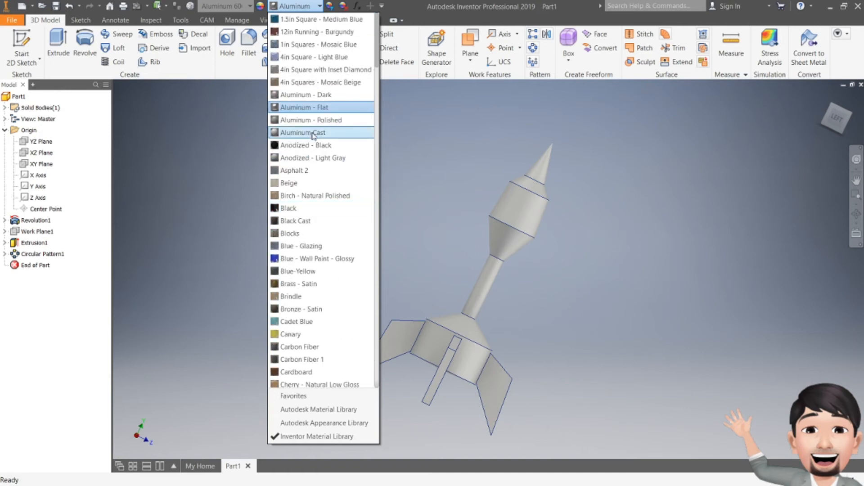
scroll(315, 135, down, 4)
scroll(314, 142, down, 2)
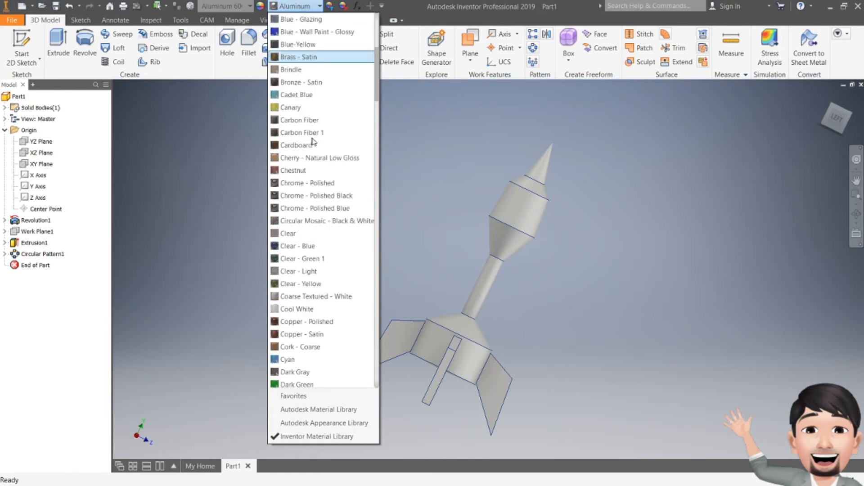
scroll(313, 142, down, 1)
click(312, 149)
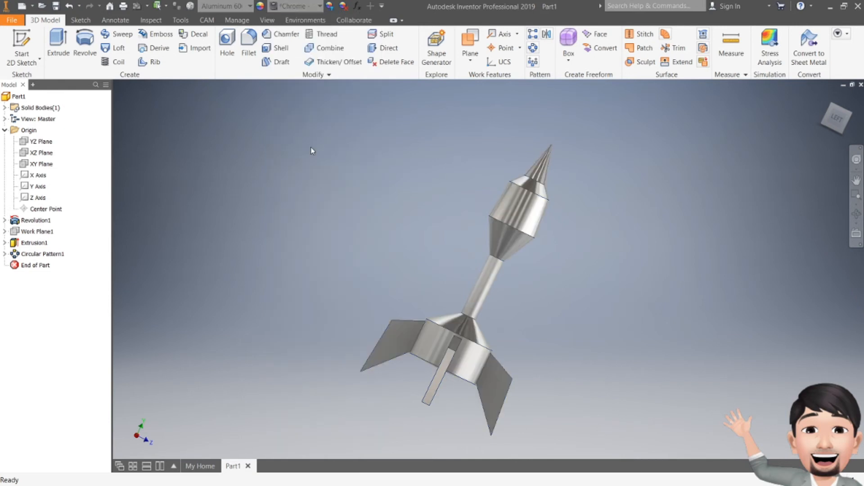
Try the Gold appearance on the whole rocket.
click(304, 7)
scroll(315, 288, down, 6)
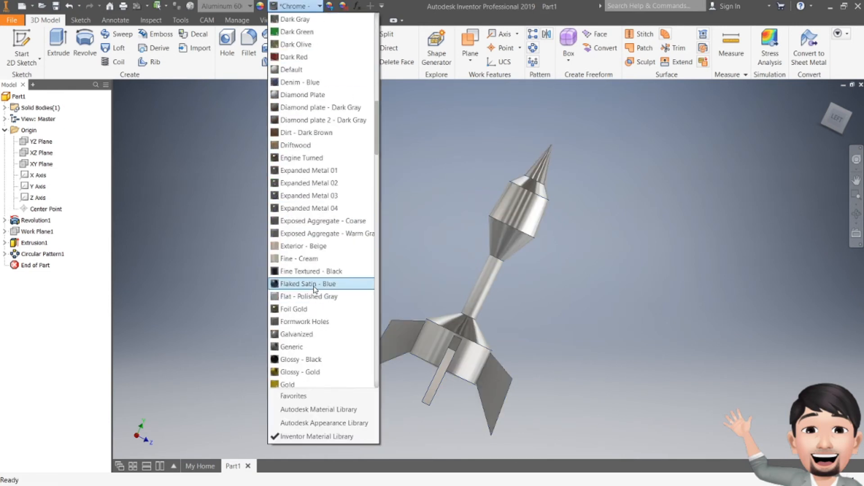
scroll(315, 290, down, 1)
click(303, 309)
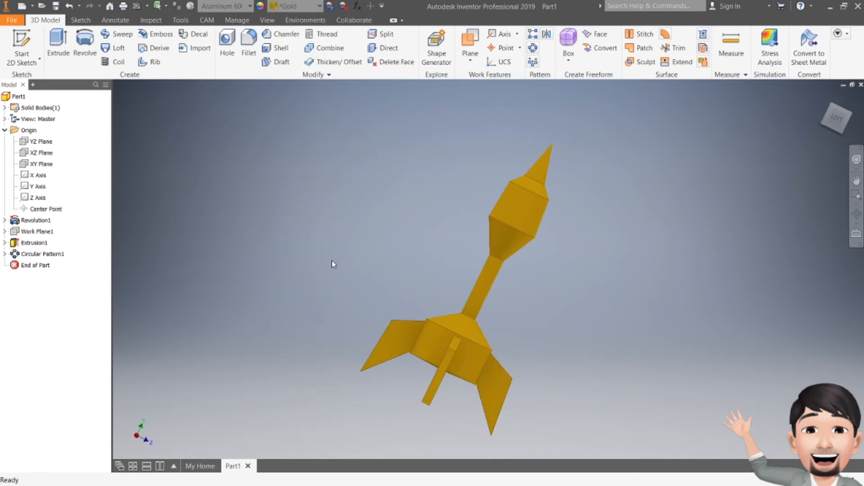
Set the whole rocket's appearance to Aluminum - Flat.
click(302, 6)
scroll(311, 207, up, 20)
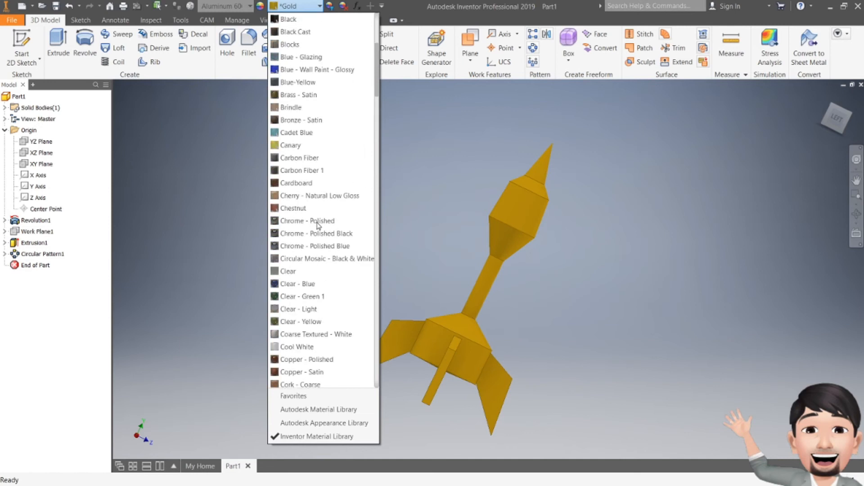
scroll(318, 221, up, 4)
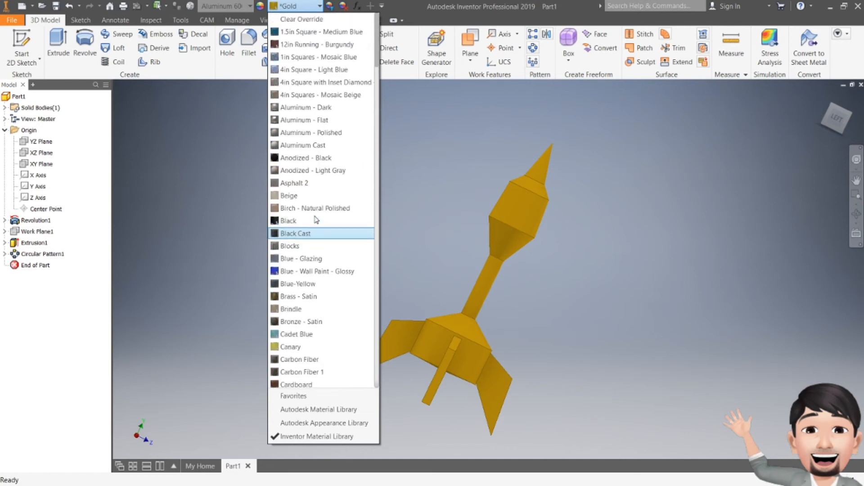
click(303, 124)
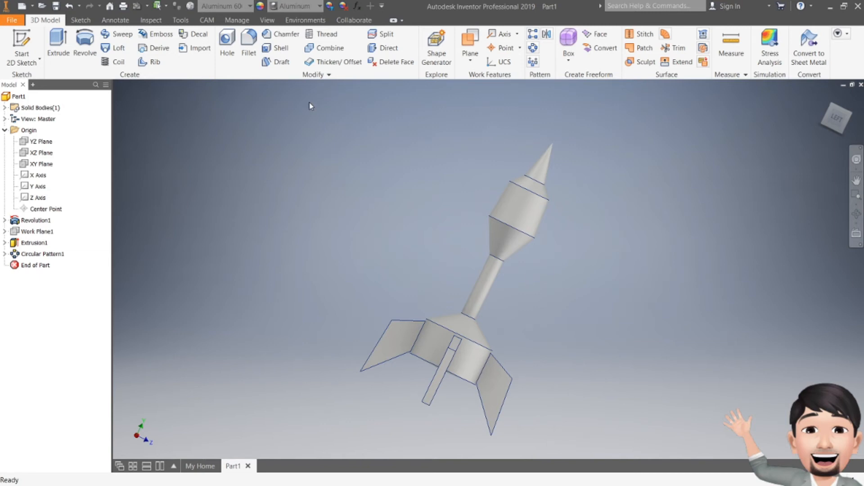
Adjust the appearance of the pointed nose cone face to red, RGB 255, 71, 71.
click(330, 5)
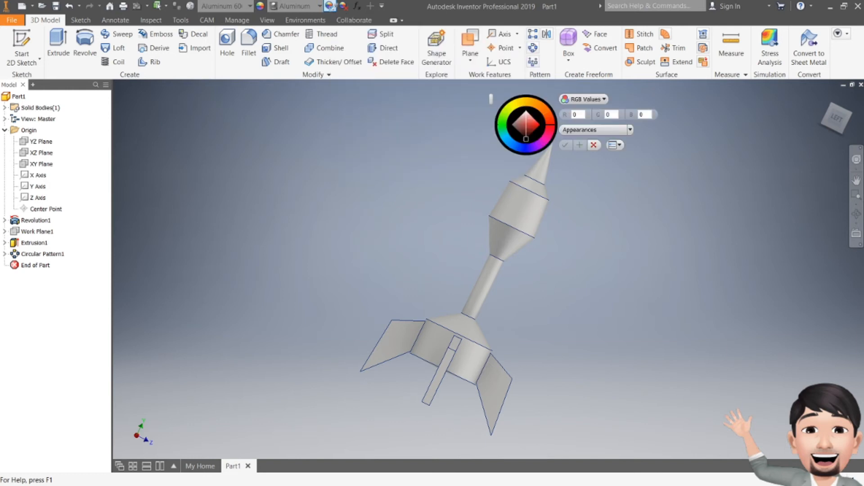
middle_drag(508, 232, 350, 381)
scroll(445, 243, up, 5)
middle_drag(402, 274, 359, 310)
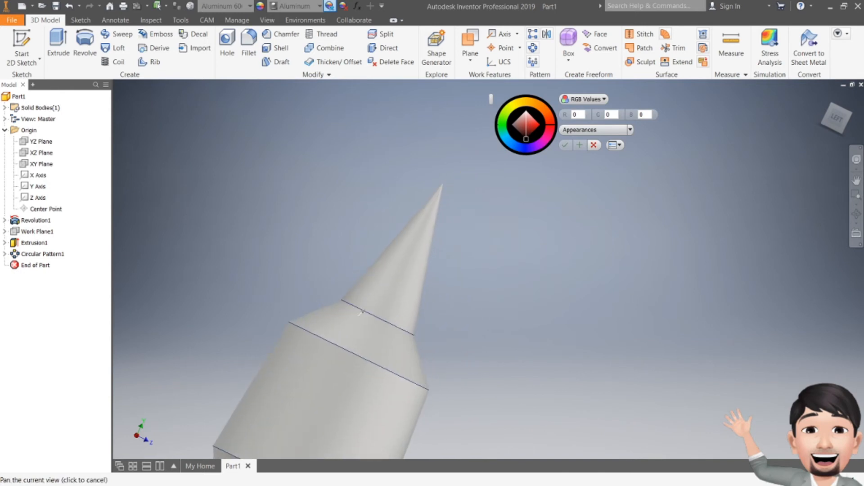
middle_drag(404, 255, 448, 239)
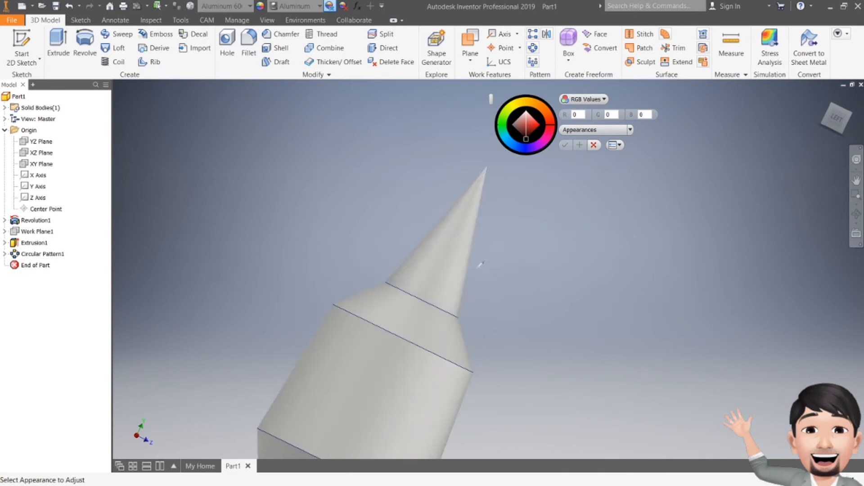
click(468, 245)
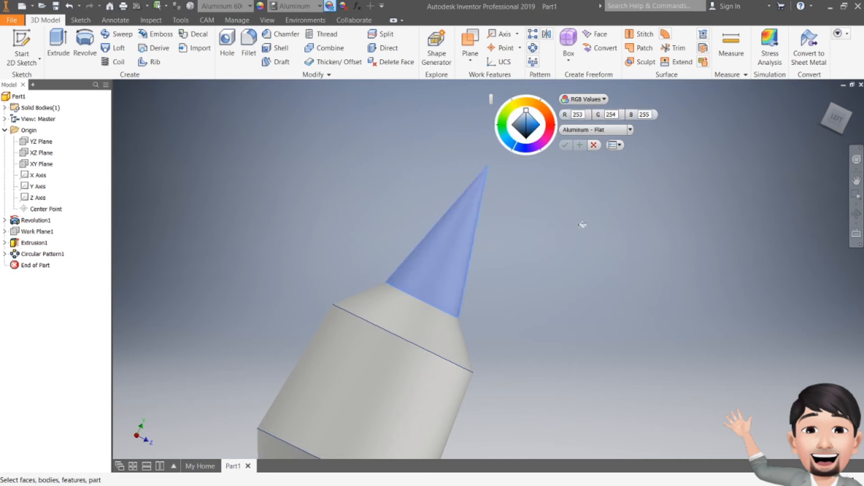
click(531, 118)
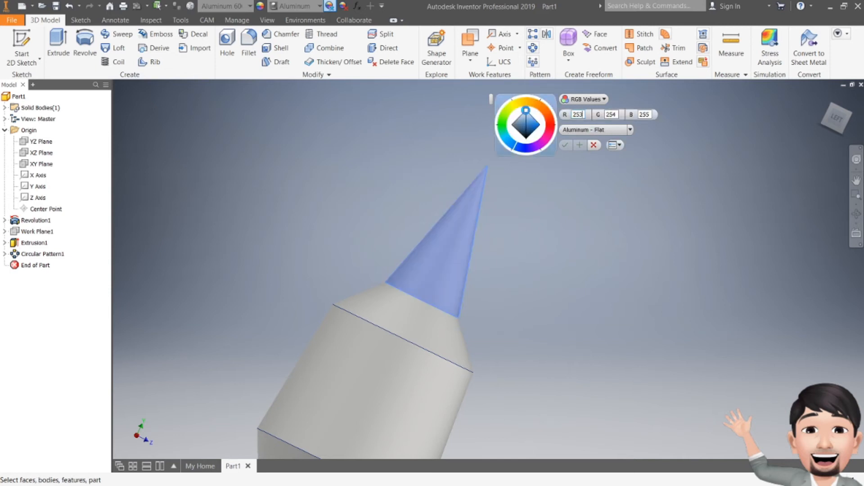
click(550, 132)
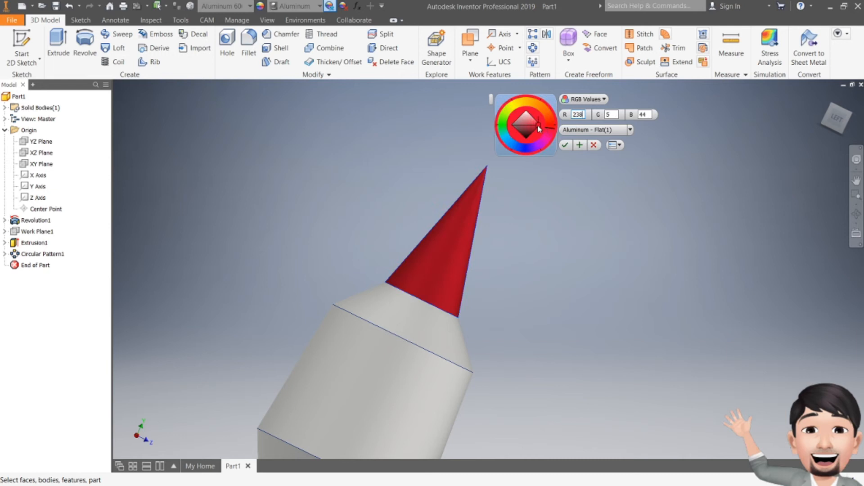
click(538, 128)
click(553, 128)
mouse_move(541, 125)
mouse_down()
mouse_move(535, 135)
mouse_move(543, 124)
mouse_up()
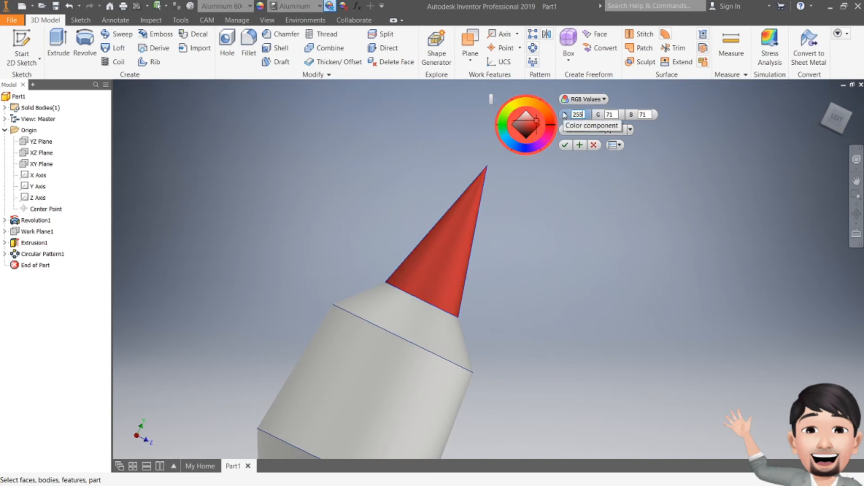
click(565, 145)
Adjust the appearance of the three body faces below the nose cone, down to the thin shaft, to yellow, RGB 255, 251, 0.
scroll(577, 186, down, 5)
scroll(574, 190, up, 8)
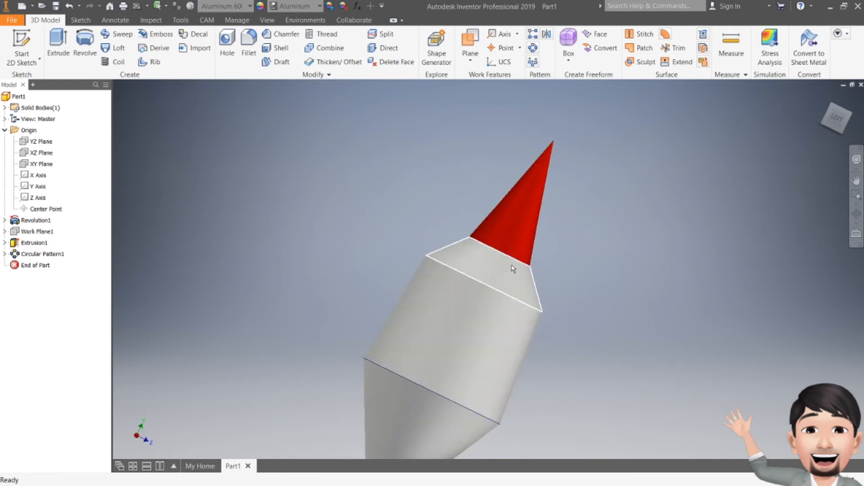
click(330, 6)
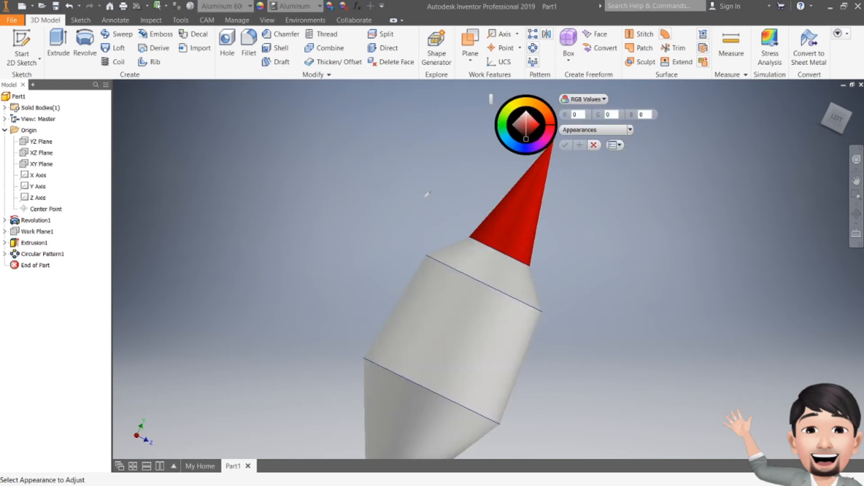
click(476, 259)
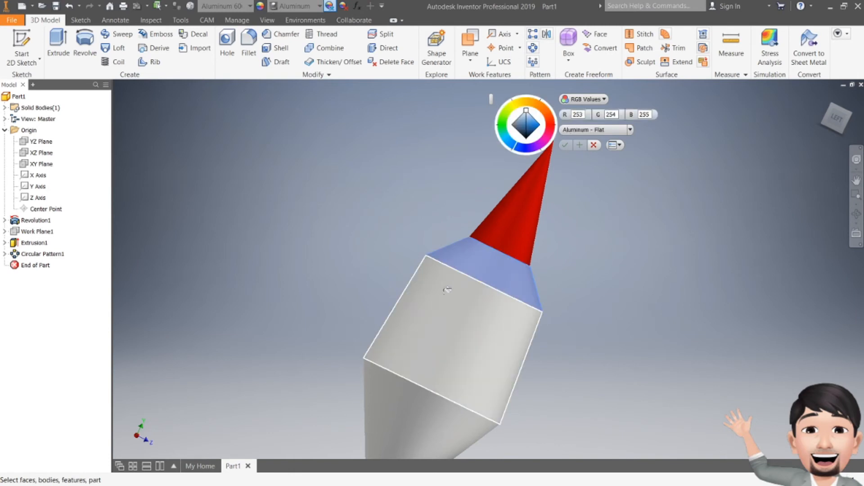
middle_drag(452, 283, 442, 216)
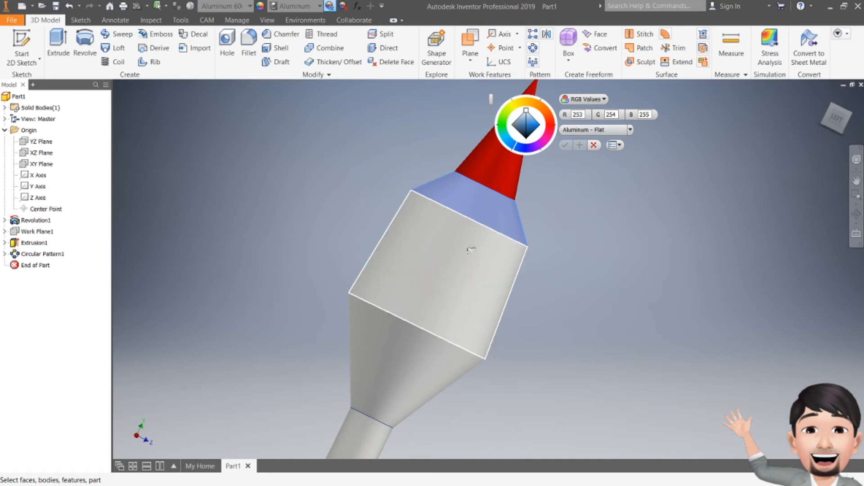
click(452, 252)
click(403, 368)
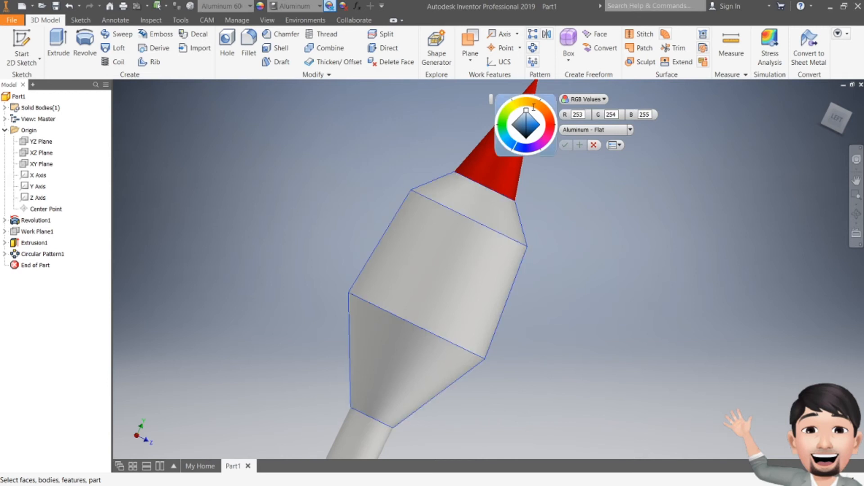
click(516, 103)
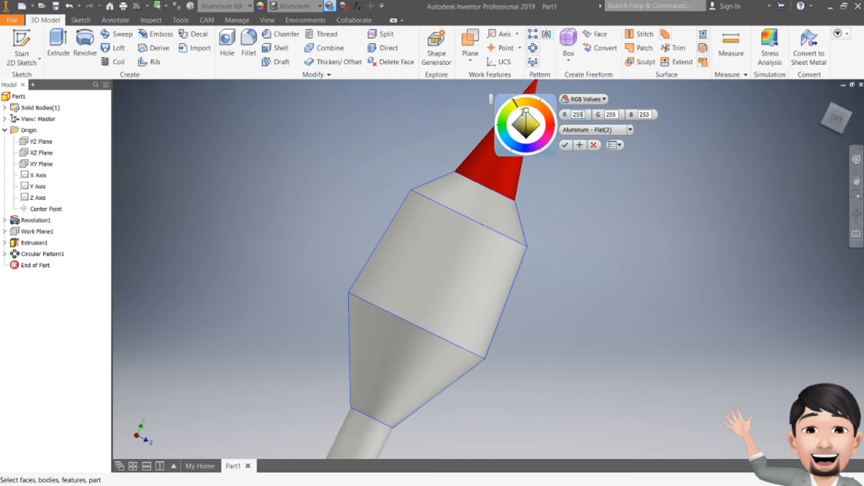
drag(526, 110, 540, 124)
scroll(556, 212, down, 2)
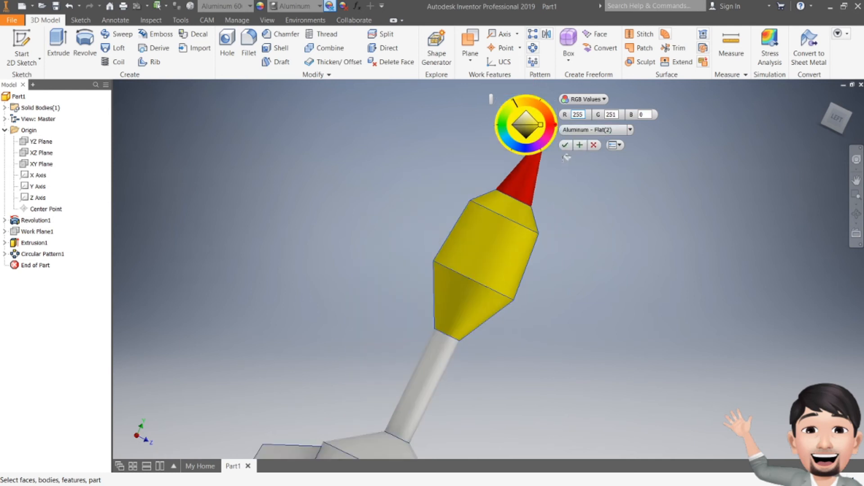
click(566, 146)
Adjust the appearance of the thin shaft and the conical face above the base to near-black, RGB 0, 20, 40.
scroll(483, 315, down, 3)
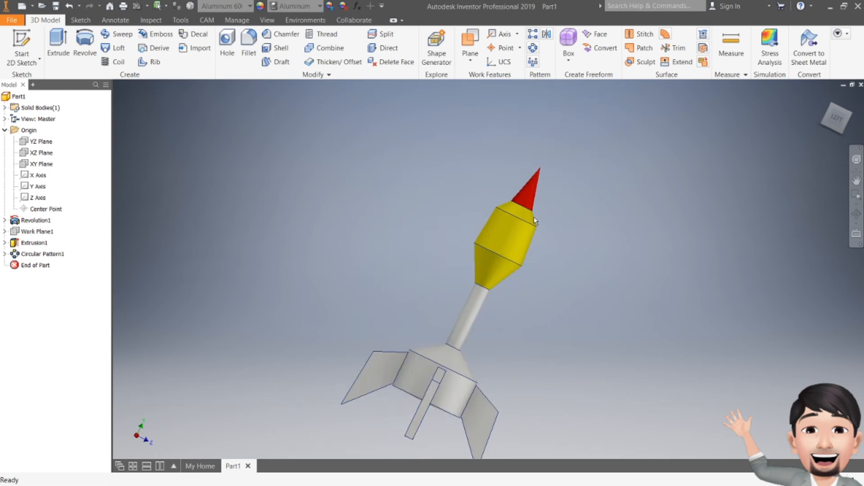
click(330, 6)
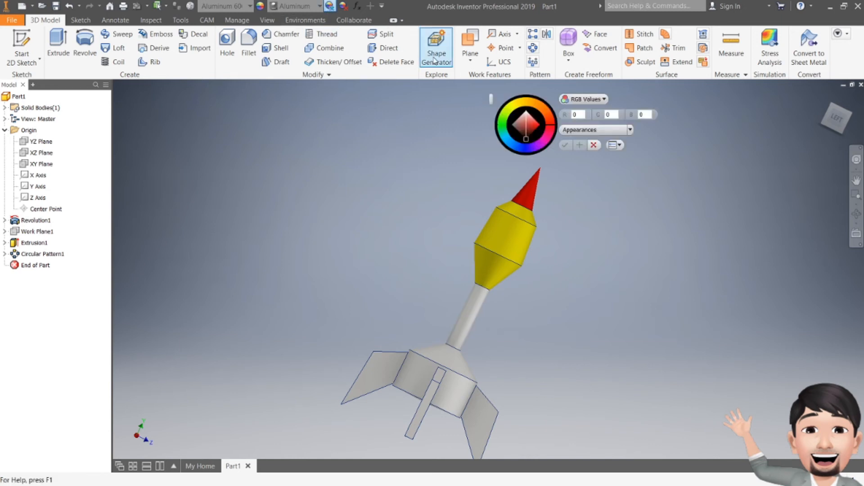
click(475, 312)
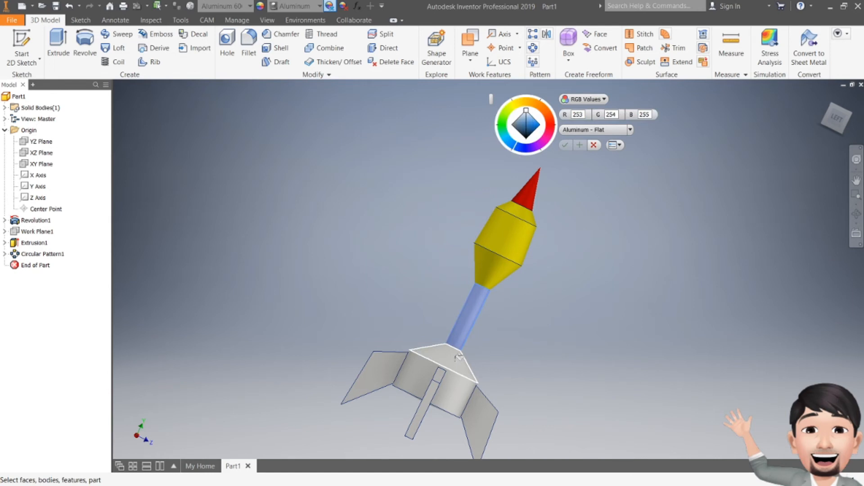
click(458, 356)
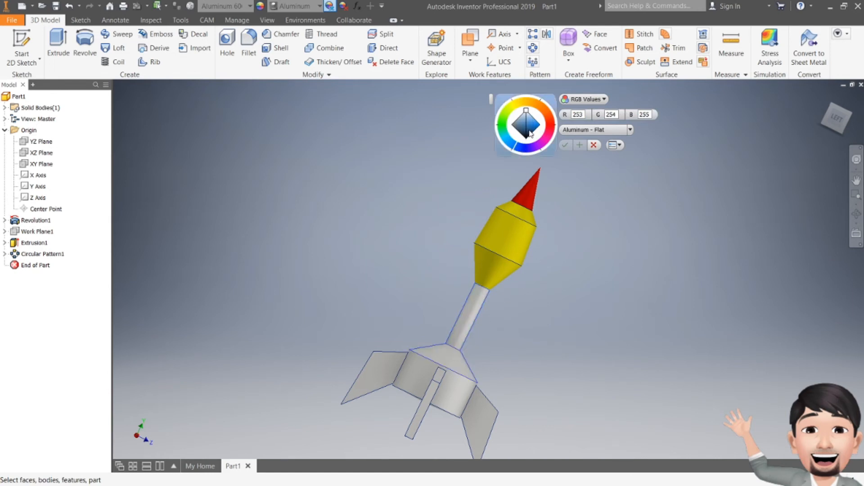
drag(527, 116, 532, 148)
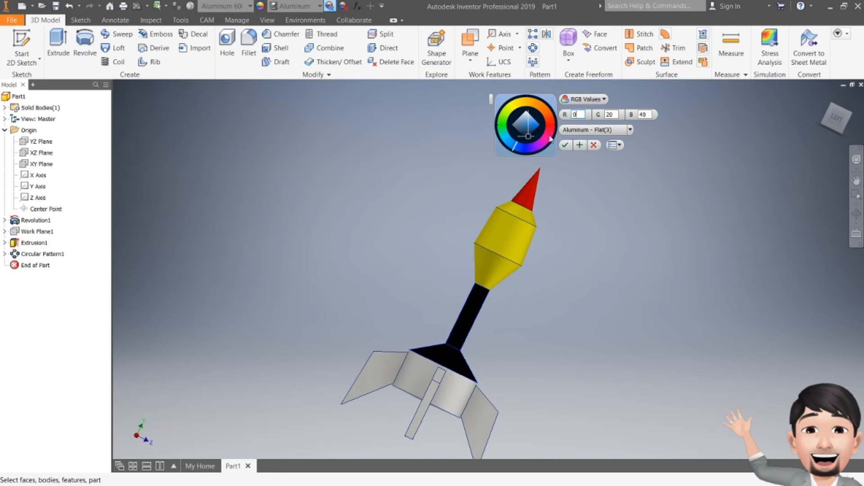
click(565, 145)
Adjust the appearance of the cylindrical base face between the fins to dark blue.
middle_drag(549, 263, 542, 219)
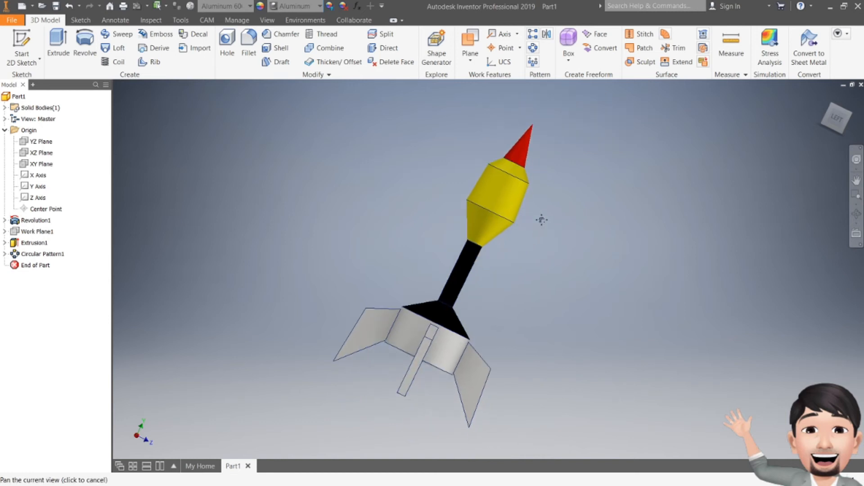
click(417, 334)
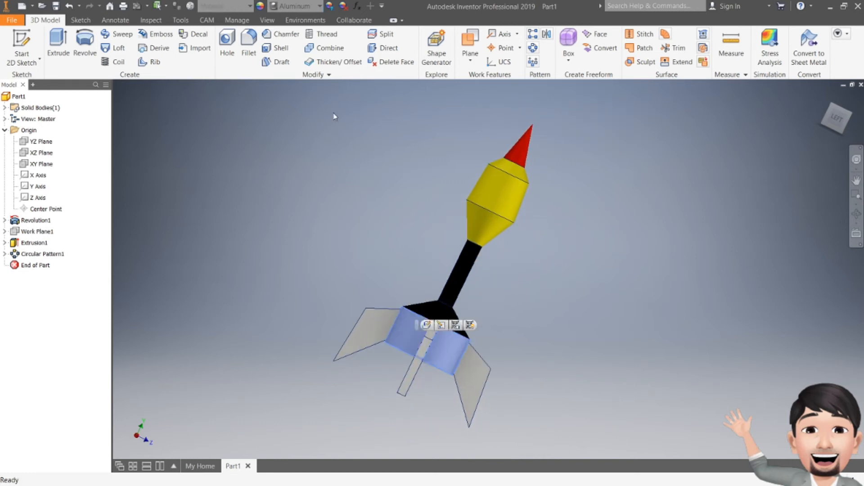
click(329, 10)
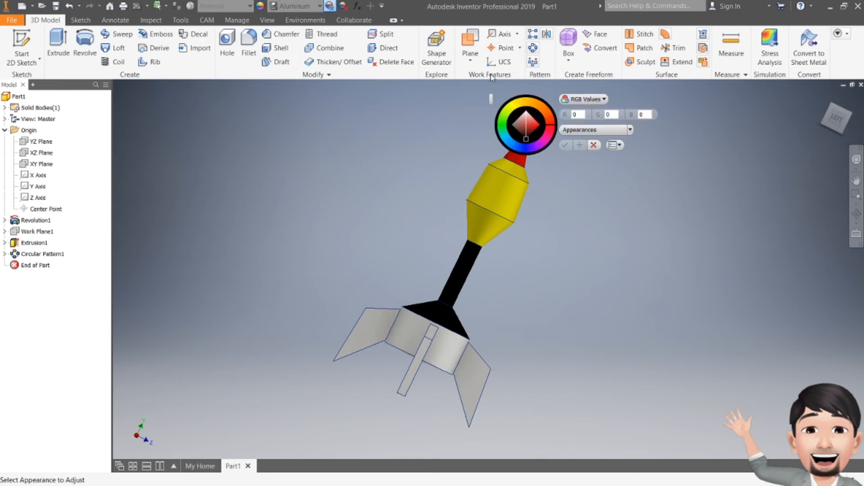
click(420, 329)
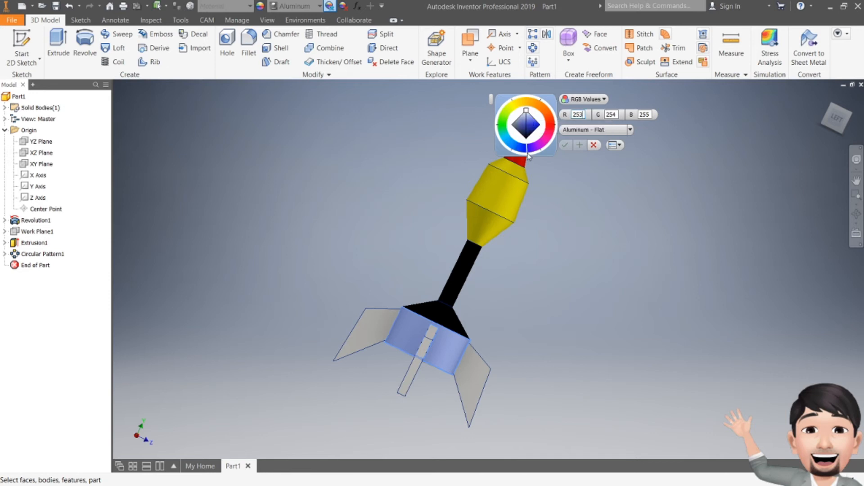
mouse_move(528, 115)
mouse_down()
mouse_move(552, 130)
mouse_move(539, 128)
mouse_move(545, 118)
mouse_move(548, 129)
mouse_move(539, 131)
mouse_move(536, 119)
mouse_up()
click(565, 145)
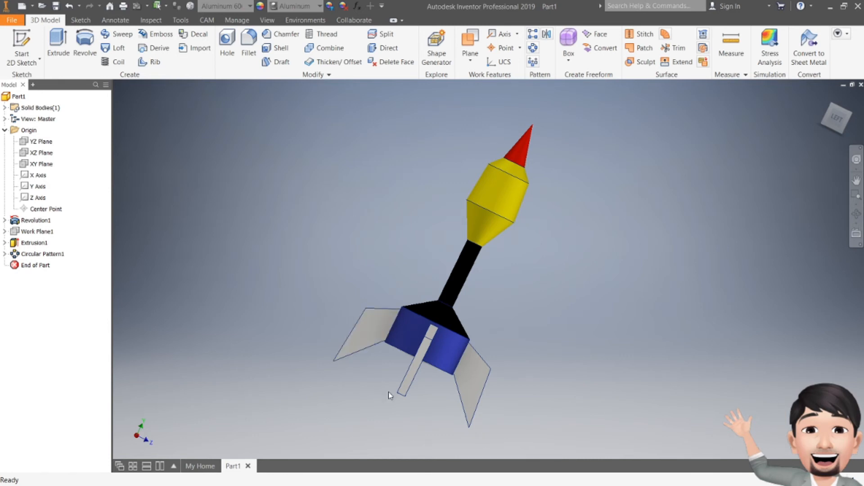
click(331, 7)
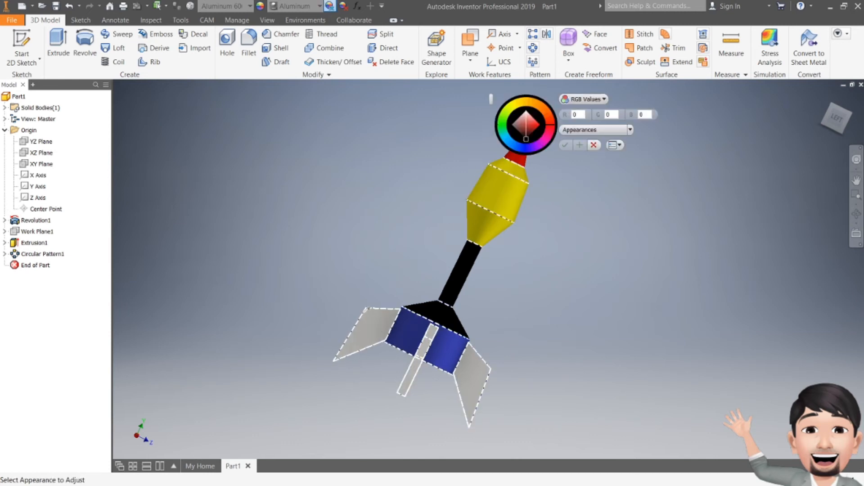
click(363, 329)
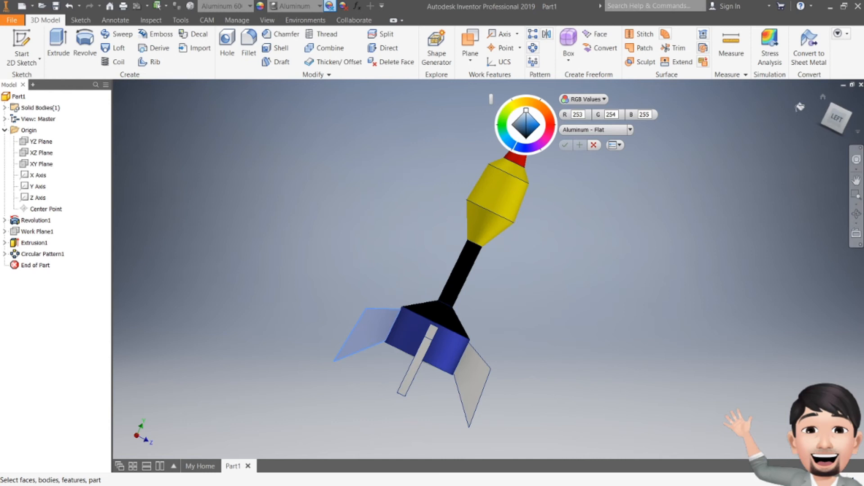
drag(839, 119, 857, 122)
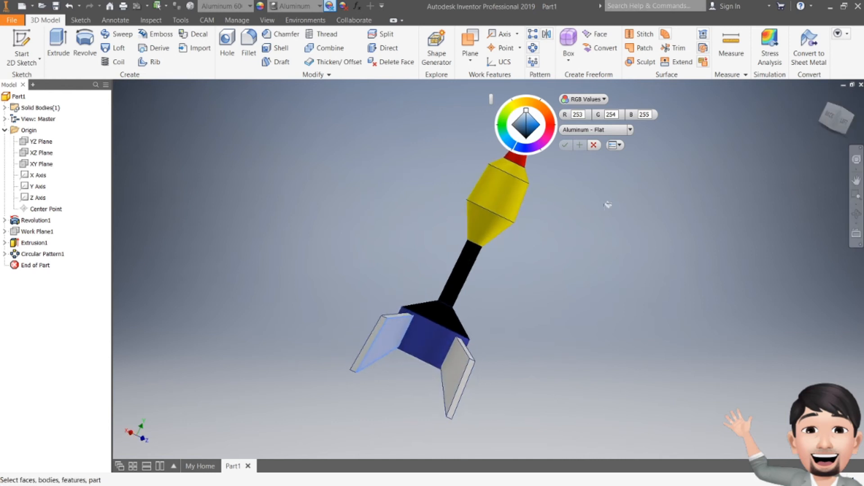
click(384, 315)
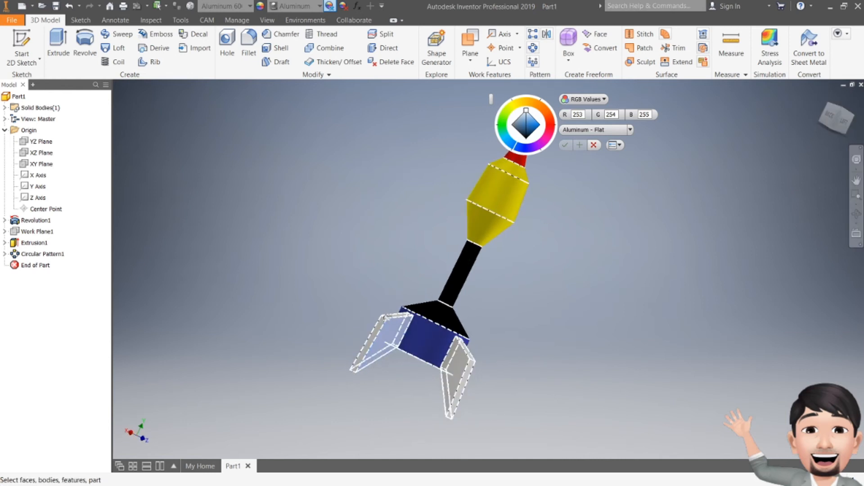
click(42, 254)
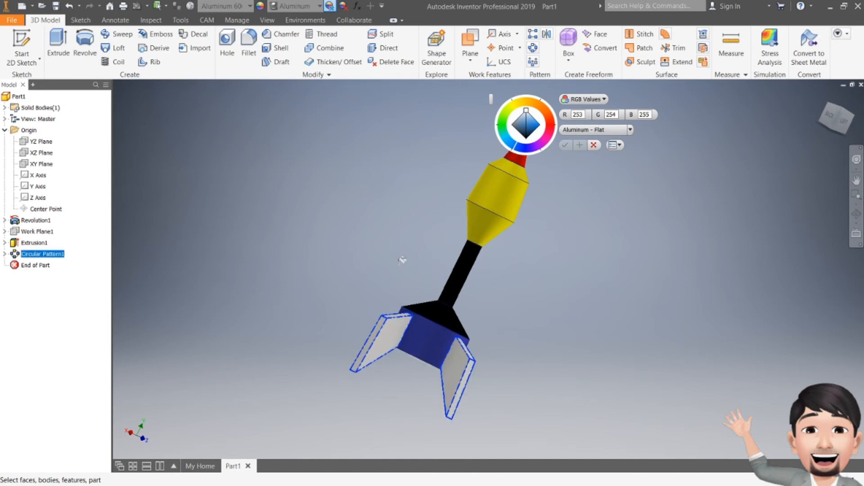
click(498, 190)
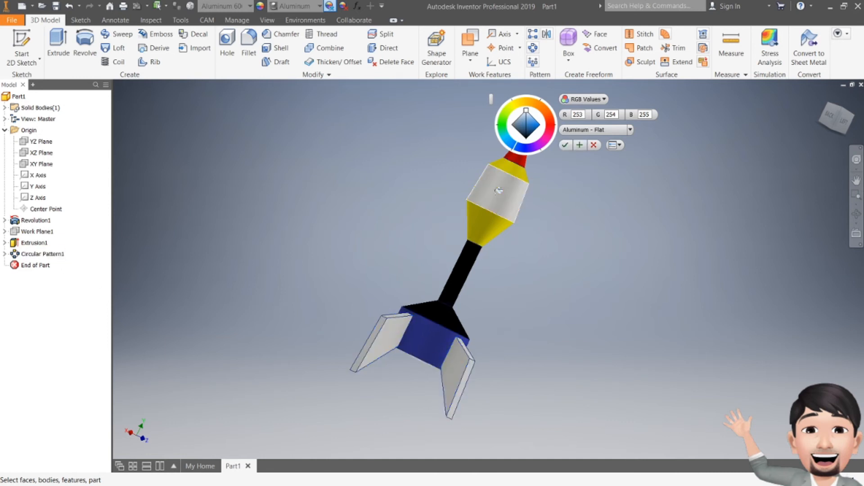
click(593, 145)
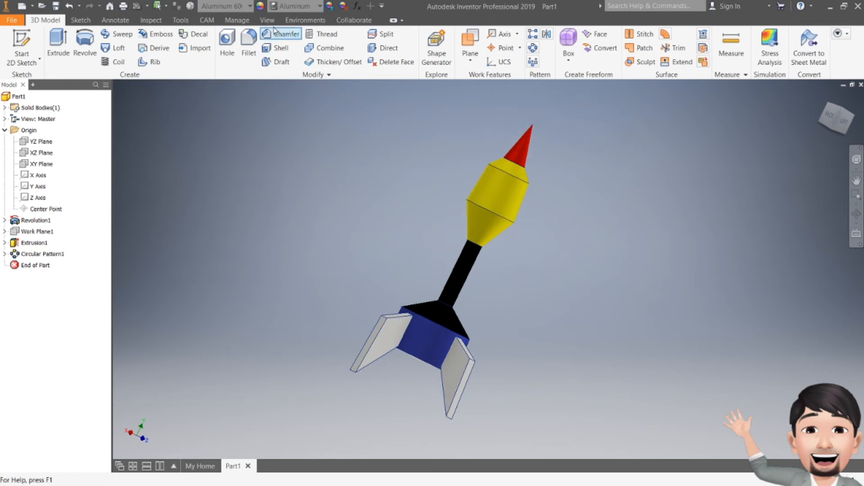
Adjust the appearance of the circular pattern's fins to yellow, RGB 255, 251, 0.
click(334, 6)
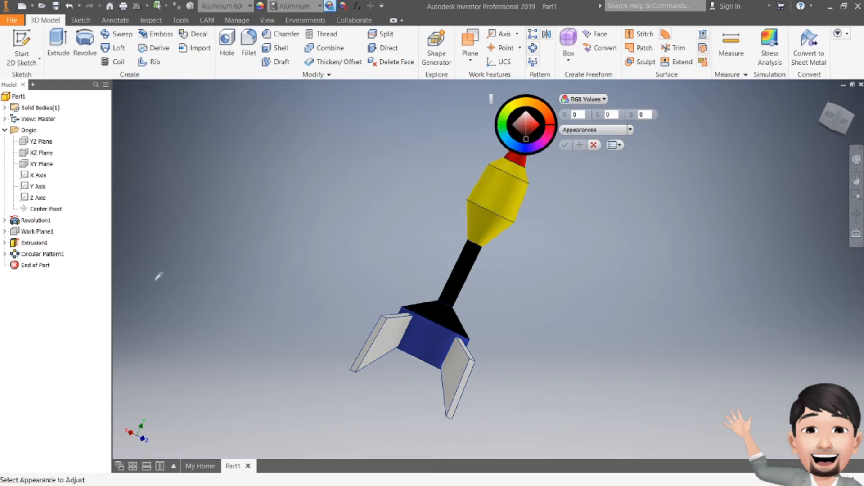
click(53, 254)
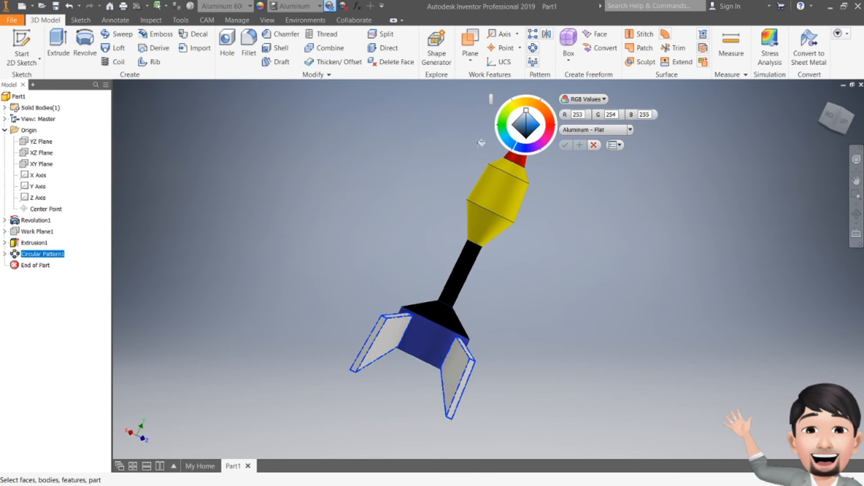
click(521, 105)
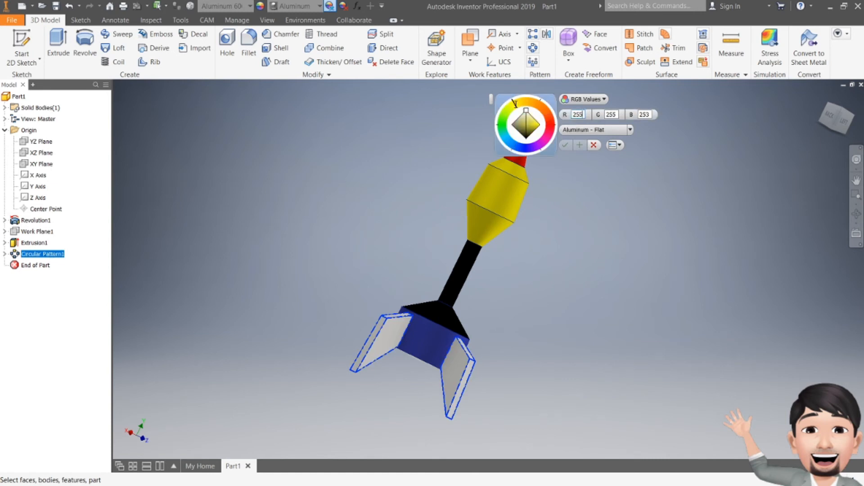
drag(526, 111, 541, 125)
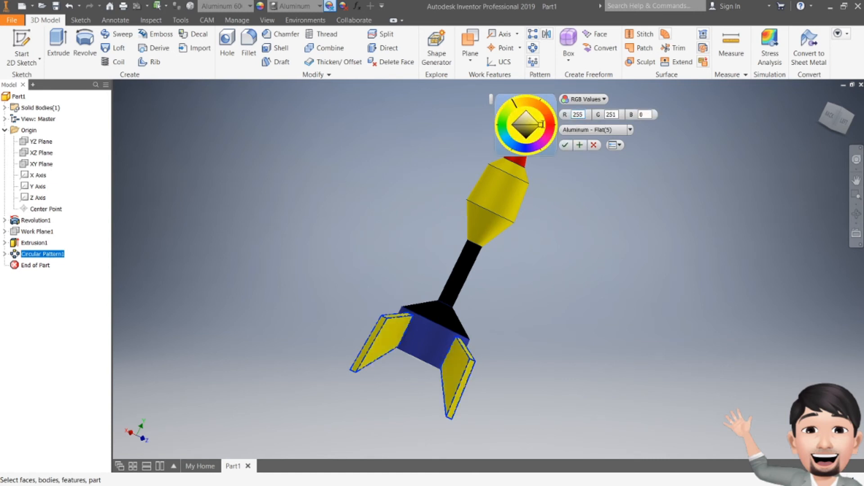
click(565, 145)
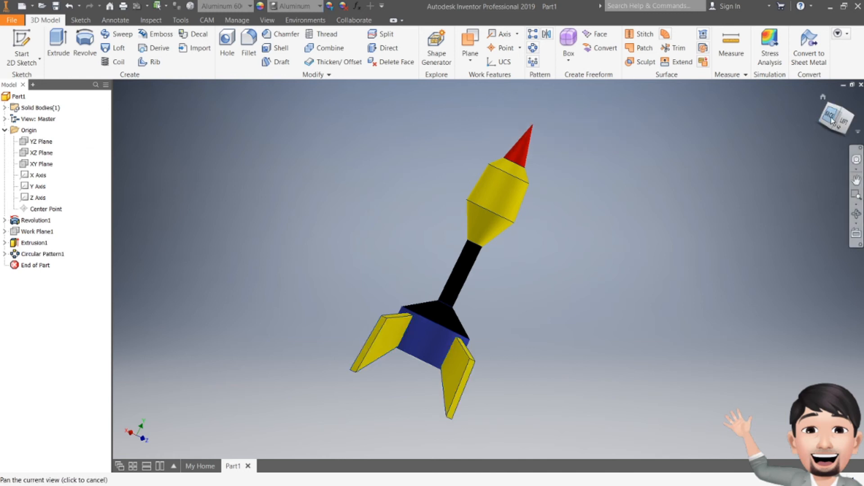
Adjust the appearance of the original extruded fin to yellow, RGB 255, 247, 0.
mouse_move(468, 252)
shift+middle_down()
mouse_move(450, 254)
mouse_move(484, 277)
mouse_move(432, 311)
mouse_move(439, 342)
mouse_move(473, 302)
mouse_move(471, 225)
mouse_move(432, 227)
mouse_move(400, 256)
mouse_move(412, 232)
mouse_move(414, 238)
mouse_move(402, 214)
mouse_move(311, 288)
shift+middle_up()
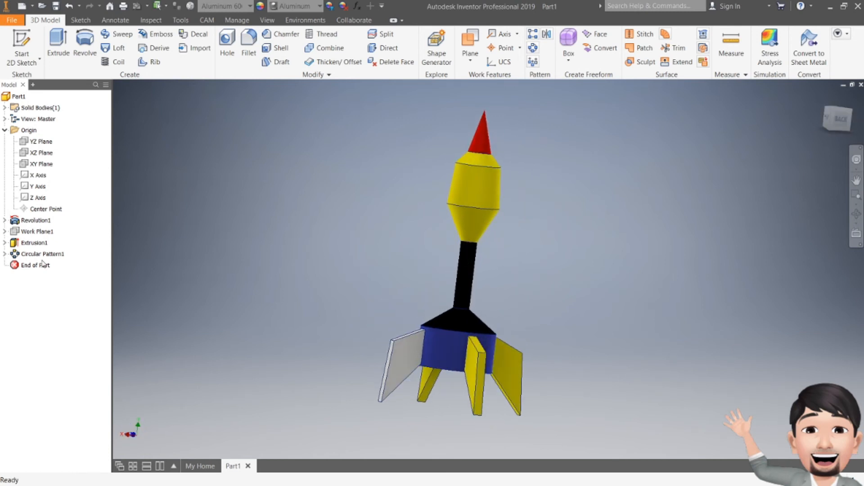
click(5, 254)
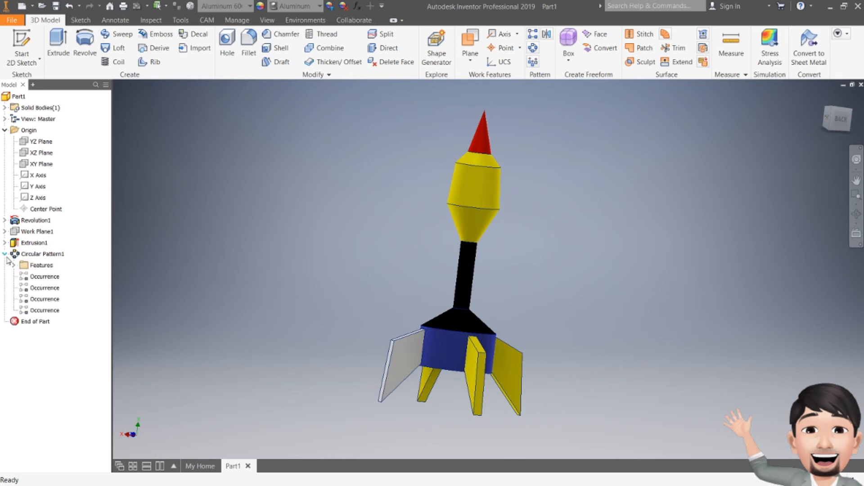
click(329, 6)
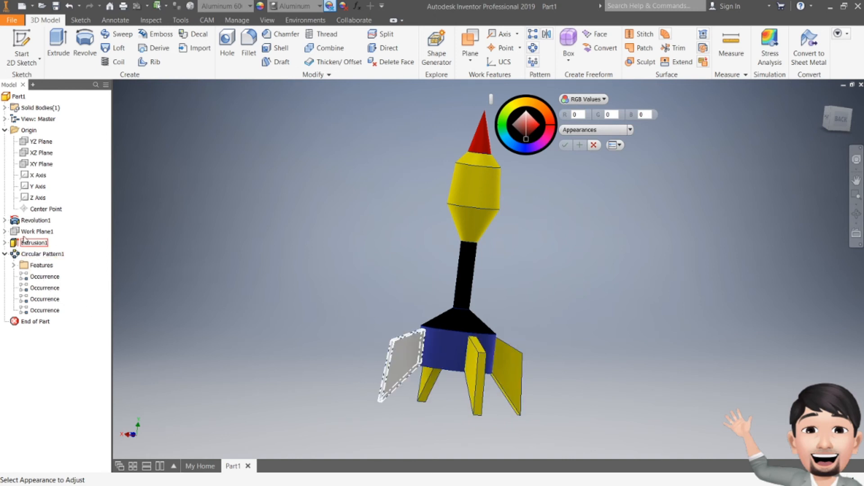
click(33, 242)
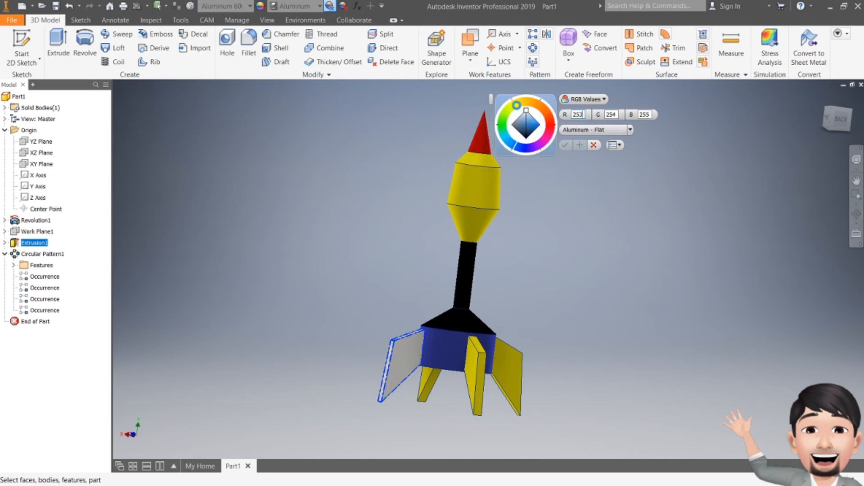
click(516, 105)
drag(526, 110, 549, 128)
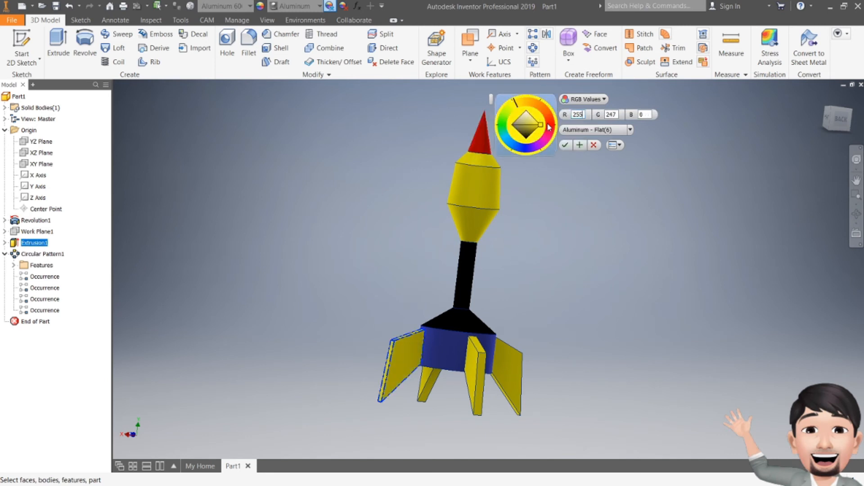
click(565, 144)
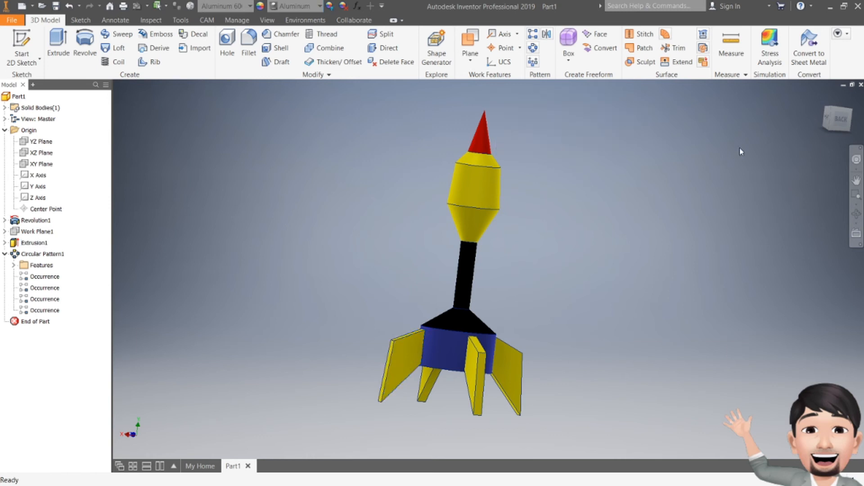
mouse_move(828, 126)
mouse_down()
mouse_move(848, 111)
mouse_move(855, 135)
mouse_move(831, 130)
mouse_move(832, 107)
mouse_move(828, 128)
mouse_up()
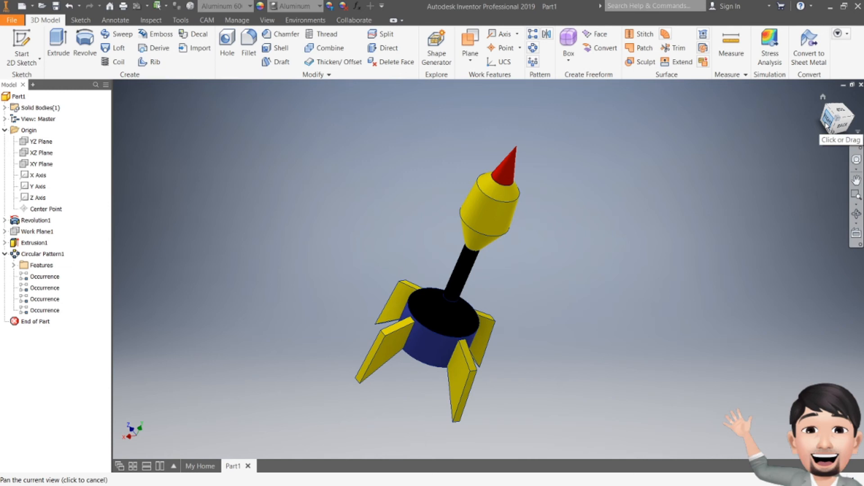
mouse_move(828, 128)
mouse_down()
mouse_move(833, 118)
mouse_move(840, 126)
mouse_up()
mouse_move(467, 259)
shift+middle_down()
mouse_move(455, 176)
mouse_move(441, 198)
mouse_move(415, 187)
mouse_move(396, 199)
mouse_move(405, 189)
shift+middle_up()
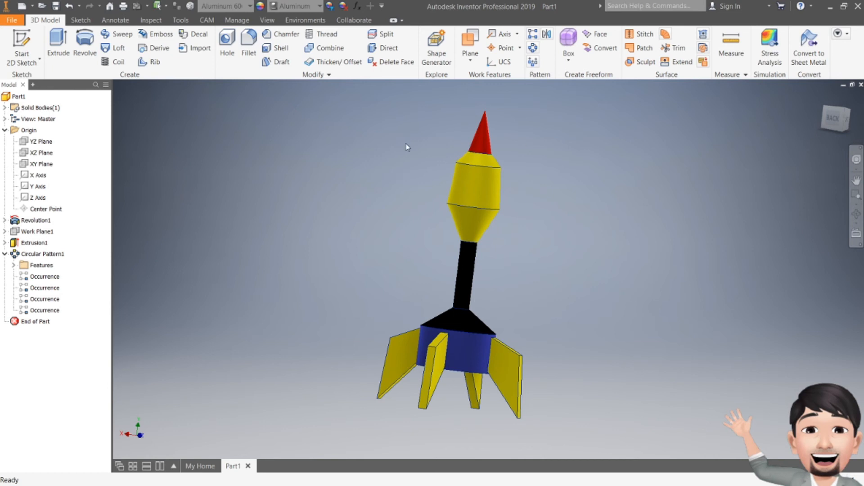
Create a work plane offset 0 mm from the XY Plane through the rocket's axis.
click(470, 58)
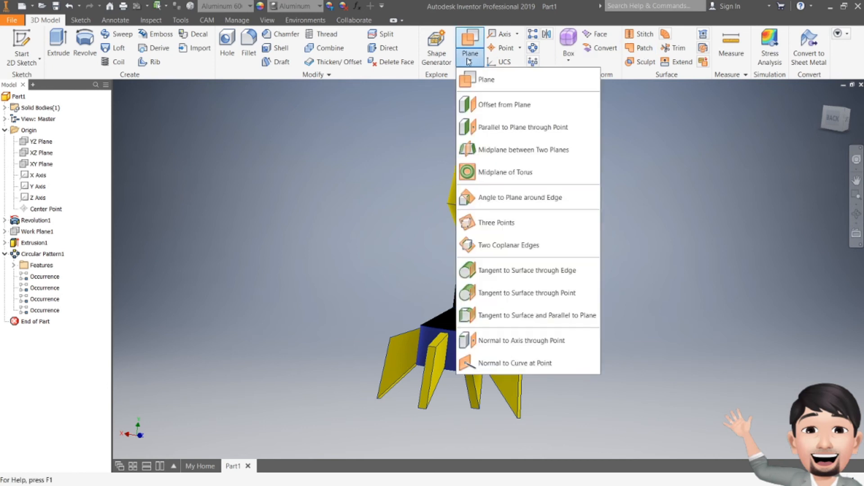
click(513, 105)
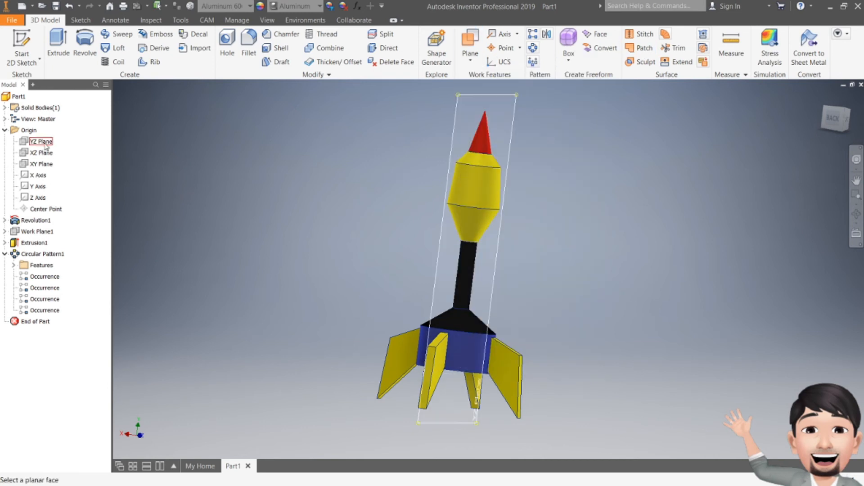
click(41, 164)
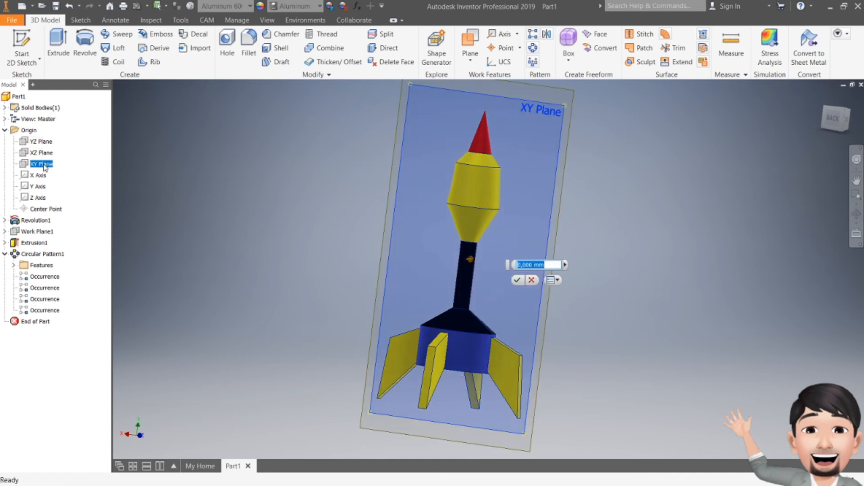
click(518, 280)
click(835, 116)
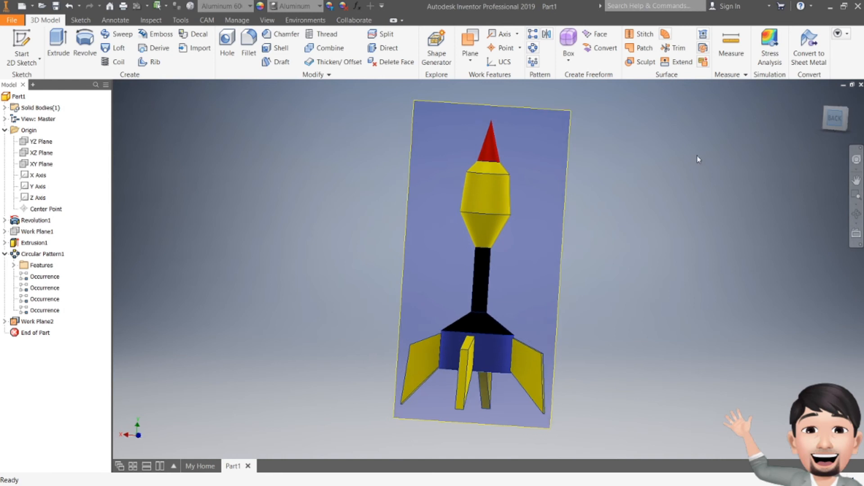
Start a 2D sketch on the new work plane through the rocket and finish it empty.
click(22, 47)
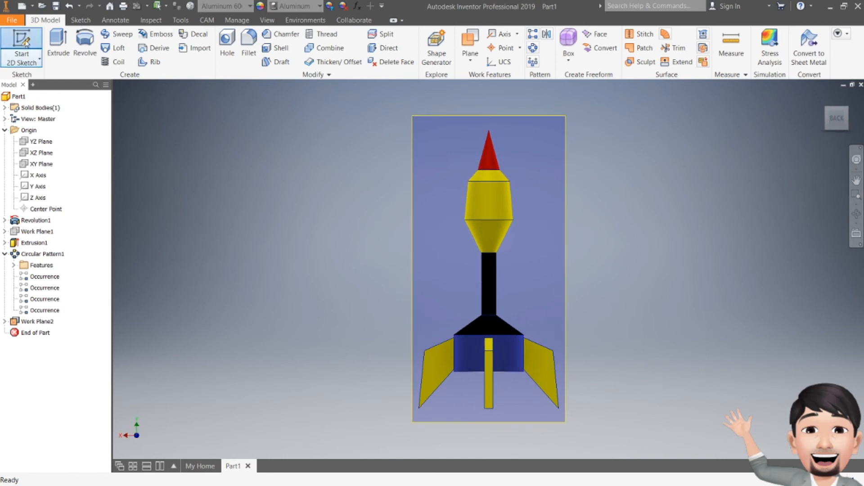
click(451, 118)
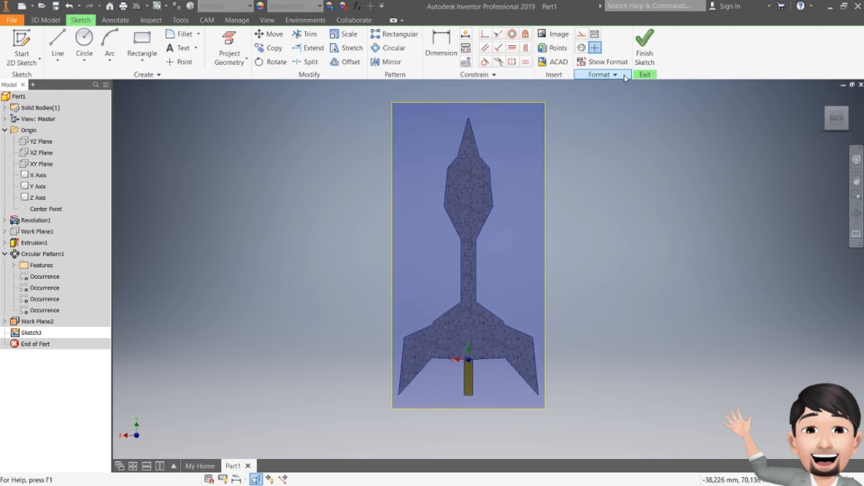
click(639, 57)
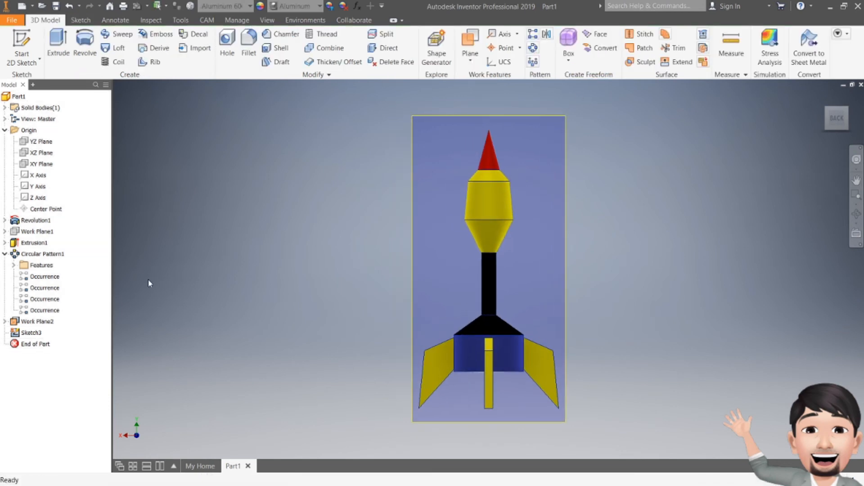
Undo the empty sketch and the offset work plane, and collapse the circular pattern's feature tree entry.
key(ctrl+z)
key(ctrl+z)
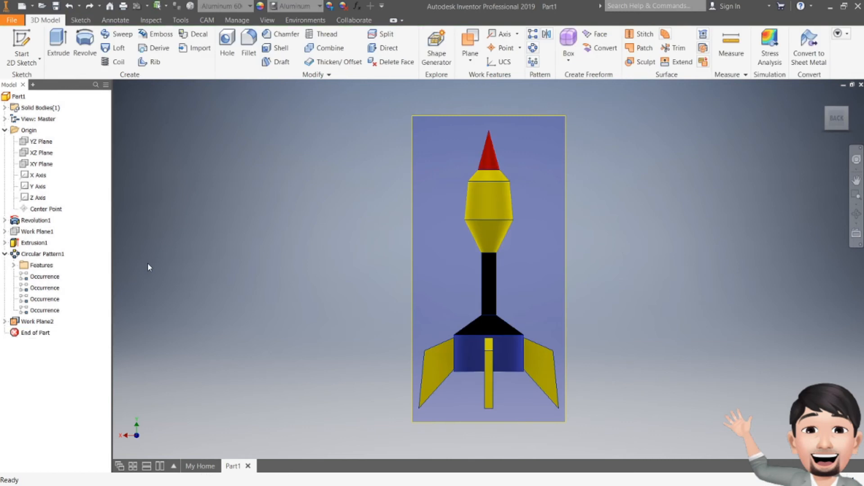
key(ctrl+z)
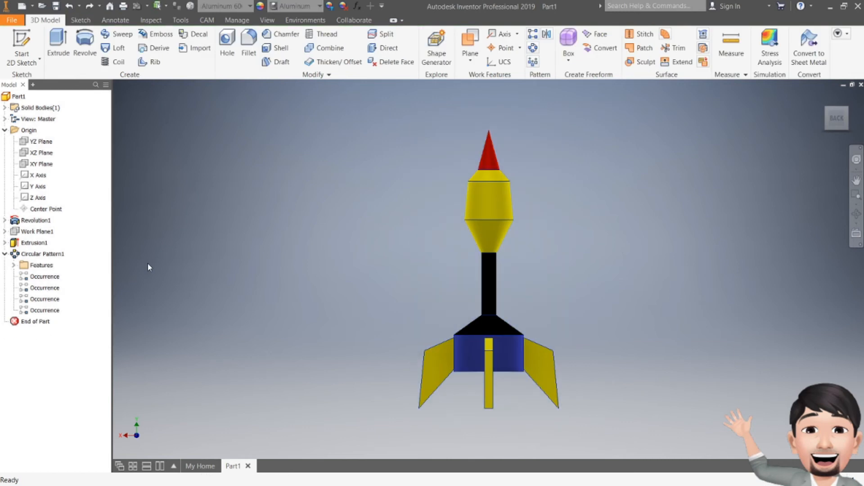
click(4, 255)
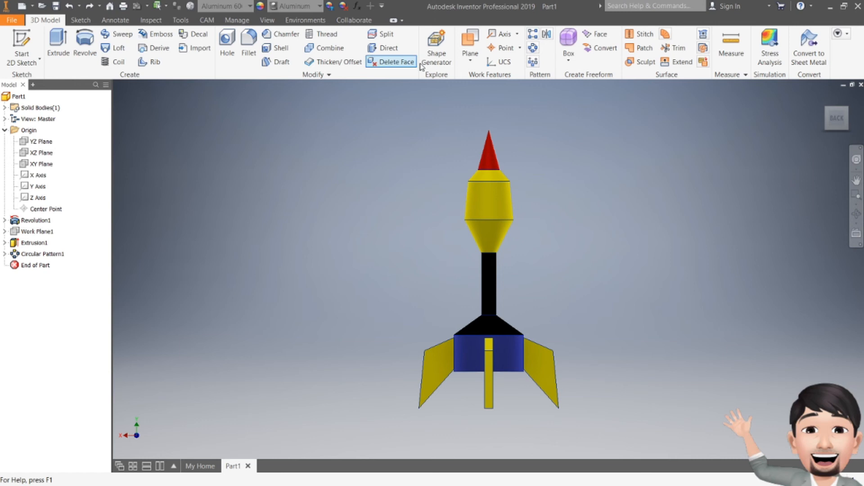
Create a work plane offset 8 mm from the XY Plane, toward the rocket's front side.
click(464, 62)
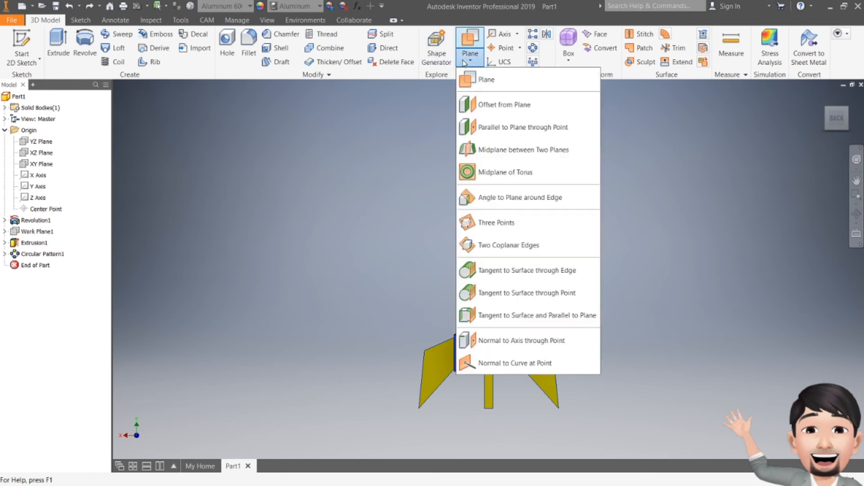
click(490, 104)
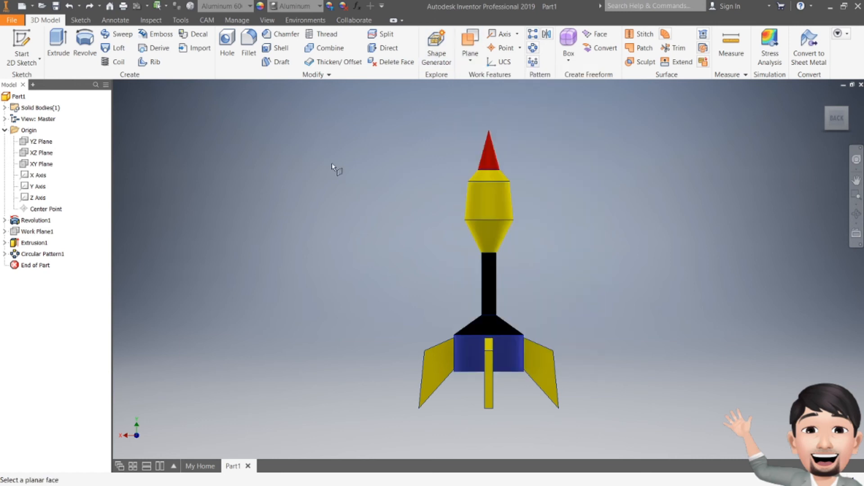
click(34, 166)
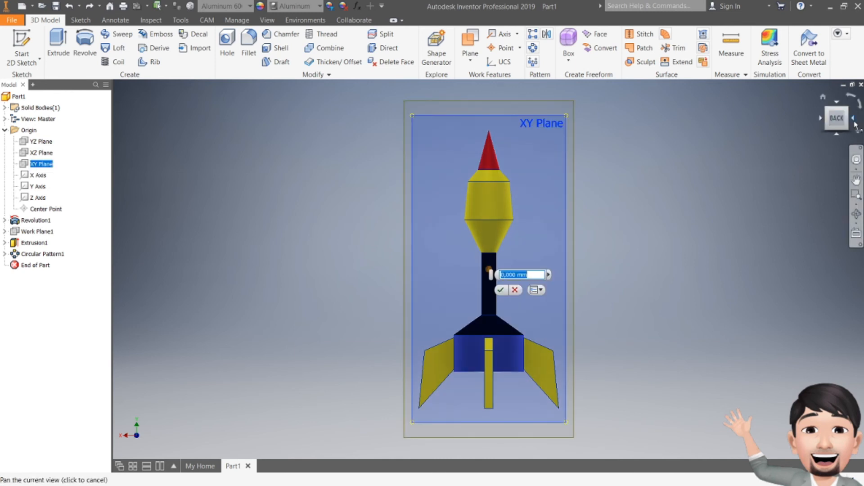
click(854, 120)
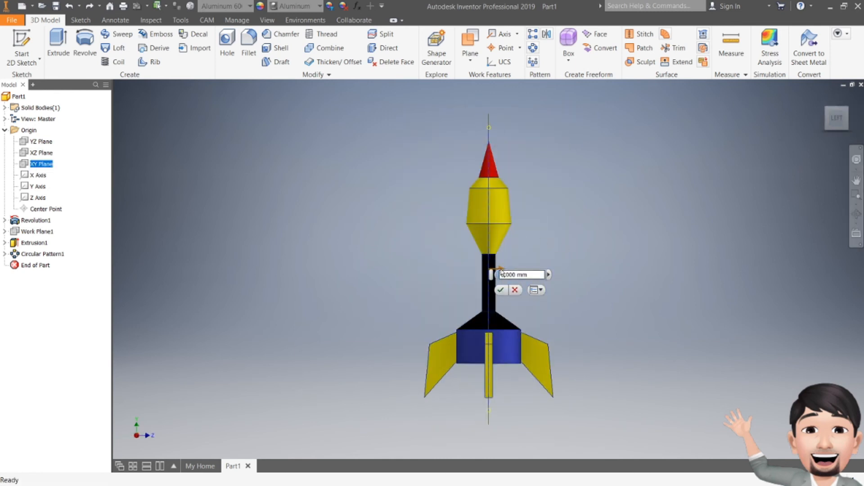
drag(502, 270, 532, 268)
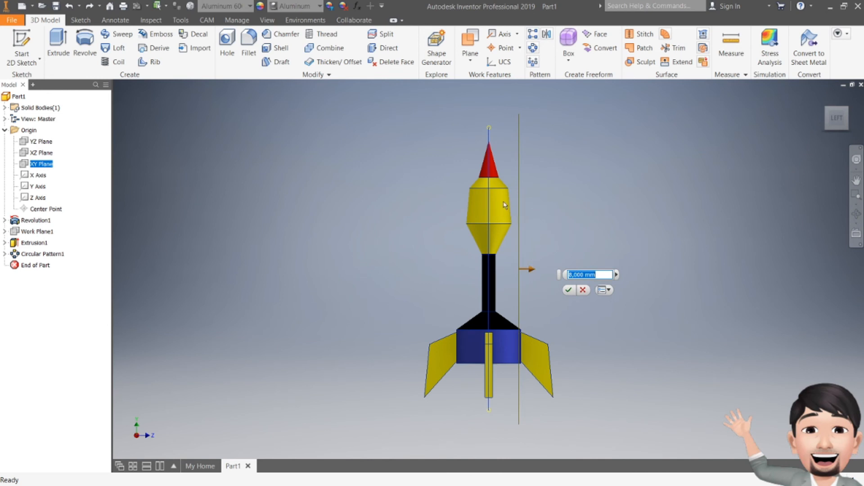
click(568, 290)
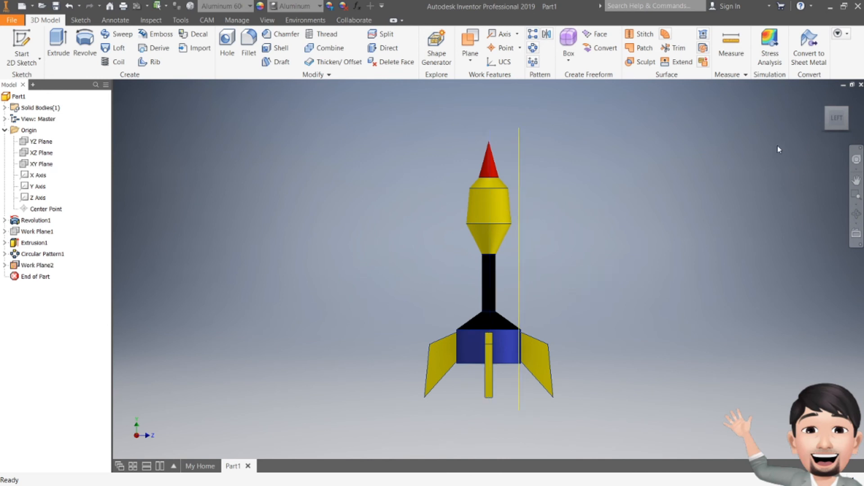
Start a 2D sketch on the new offset work plane in front of the rocket.
click(852, 120)
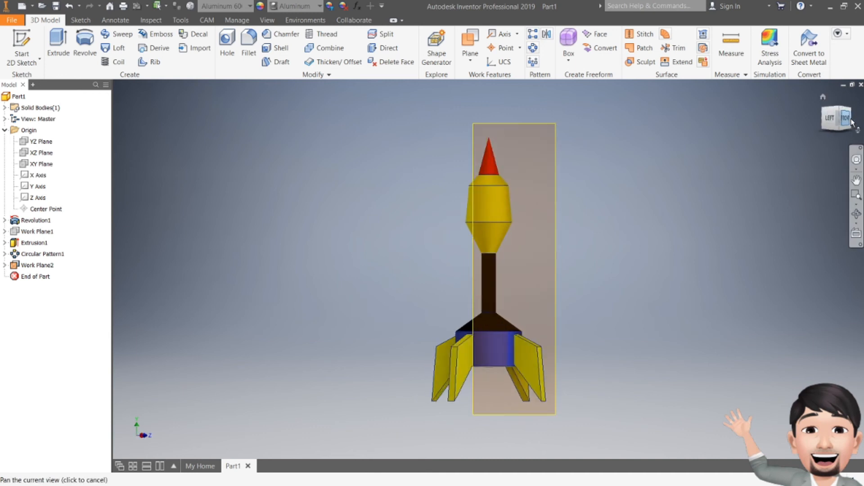
key(s)
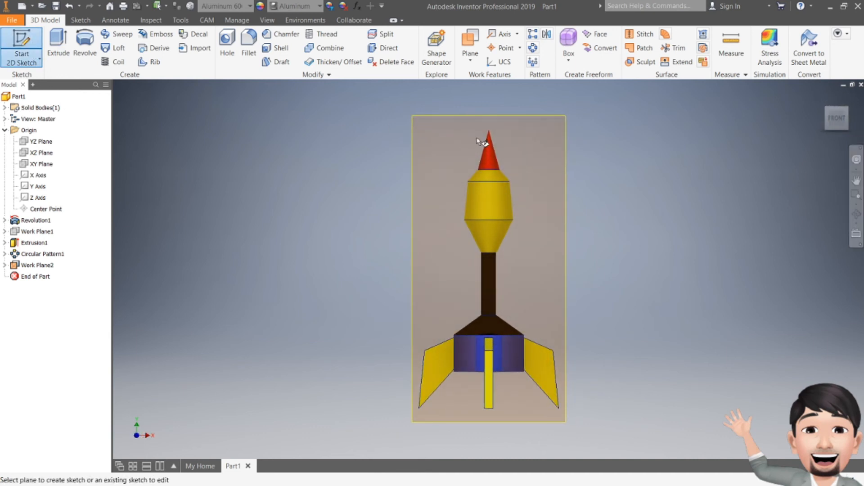
click(451, 119)
middle_drag(453, 284, 449, 303)
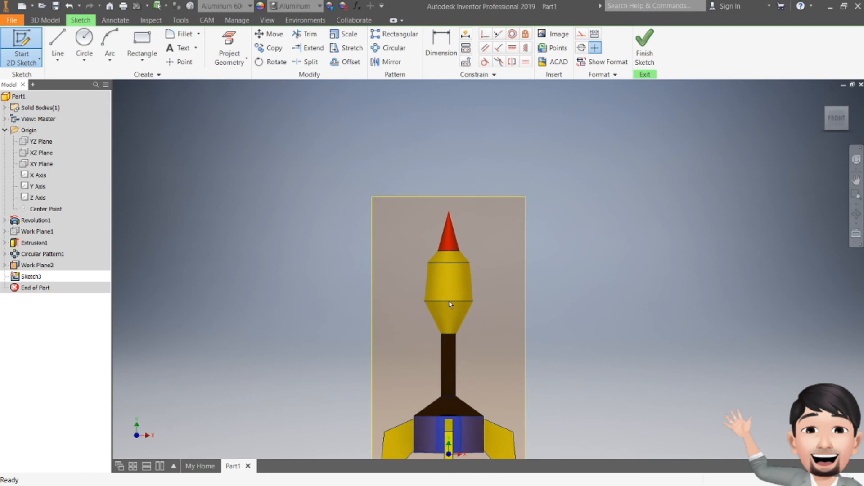
scroll(449, 281, up, 5)
scroll(452, 257, down, 2)
Add the sketch text DINAOVIN in Tahoma at 3.05 mm and move it across the rocket's upper yellow section.
click(179, 48)
click(427, 269)
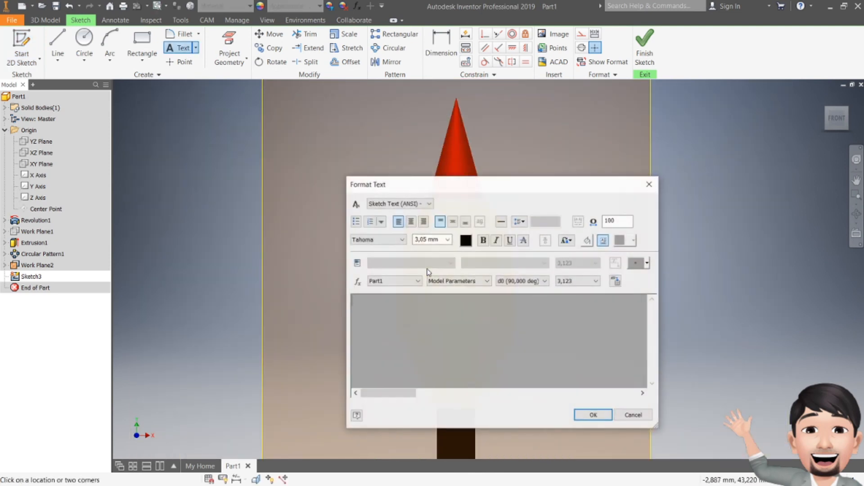
text(D)
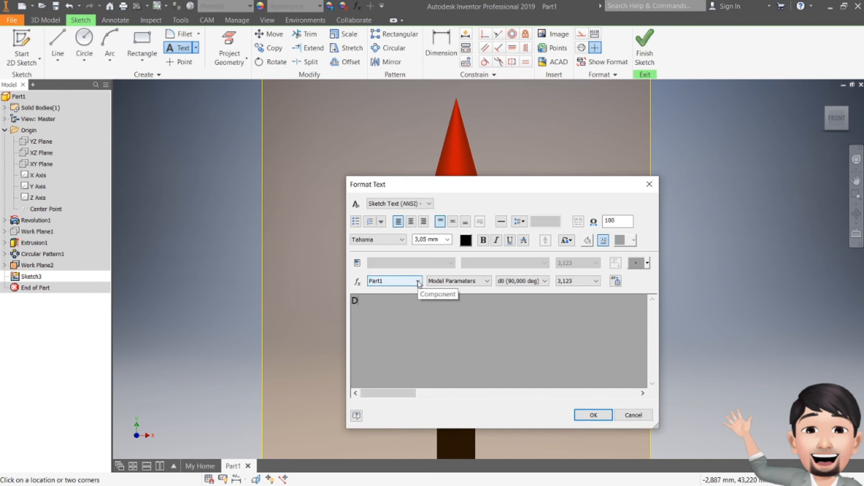
text(INAOVIN)
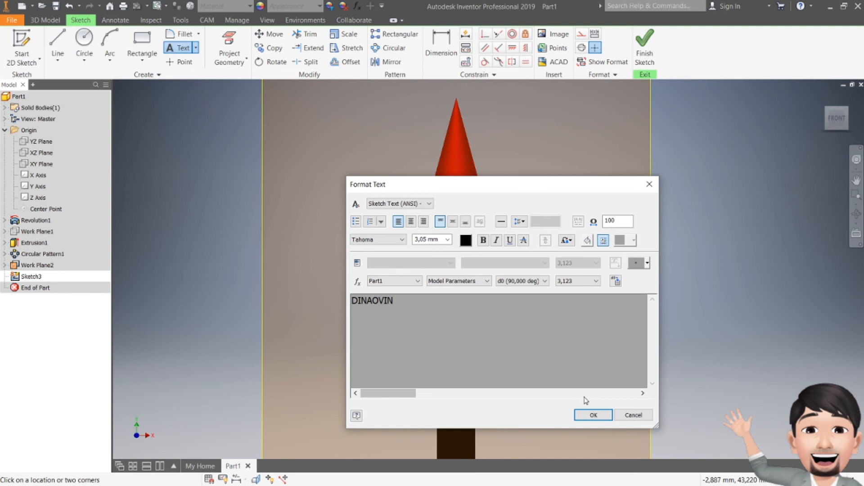
click(594, 414)
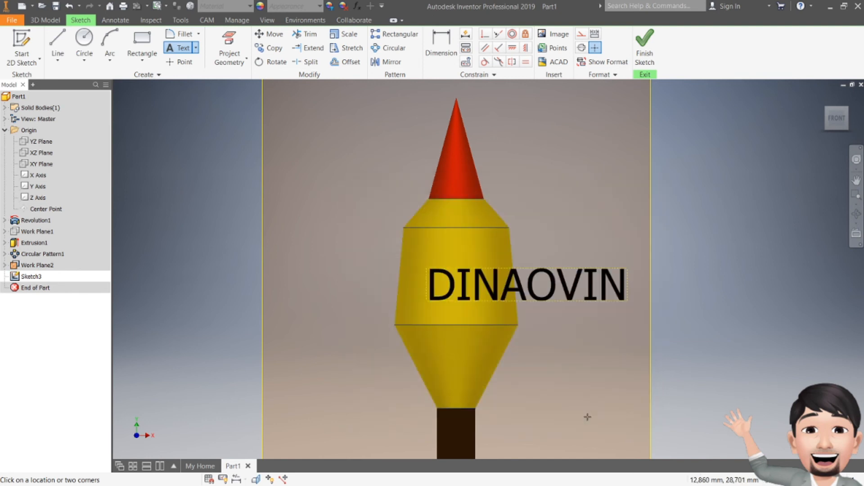
key(Escape)
click(512, 290)
drag(512, 291, 446, 284)
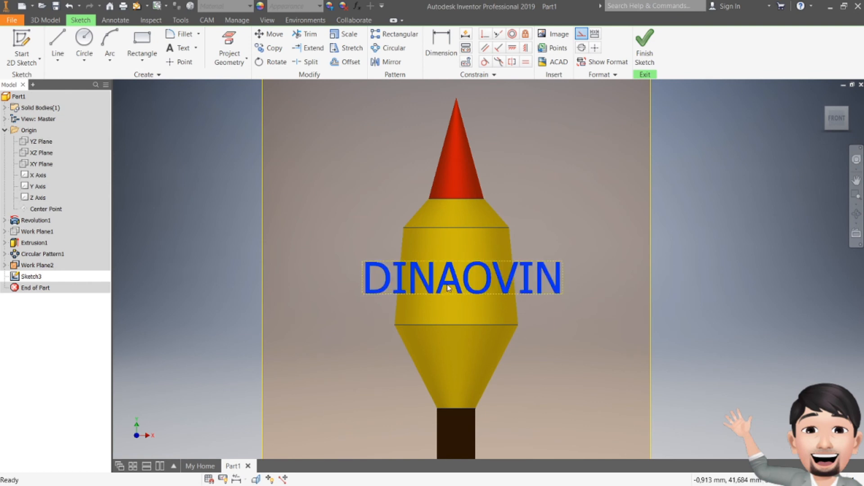
Set the DINAOVIN text height to 1.50 mm and center the text over the upper yellow body section.
double_click(448, 288)
drag(391, 317, 348, 296)
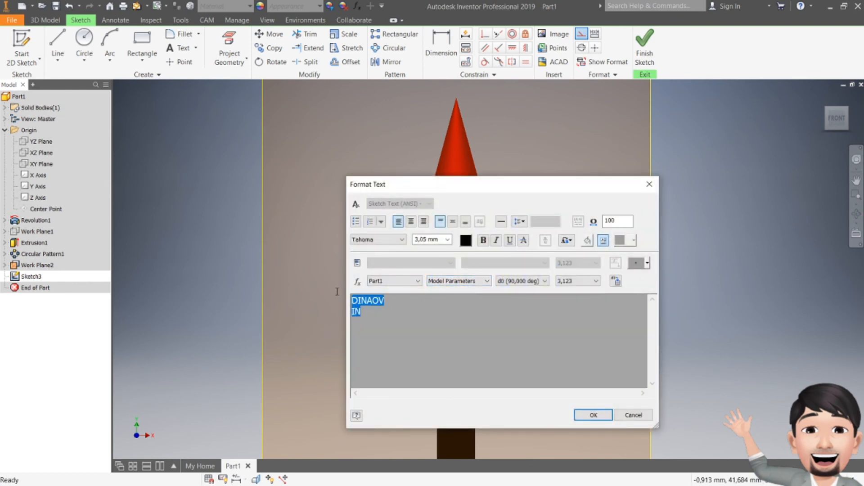
click(448, 244)
click(448, 243)
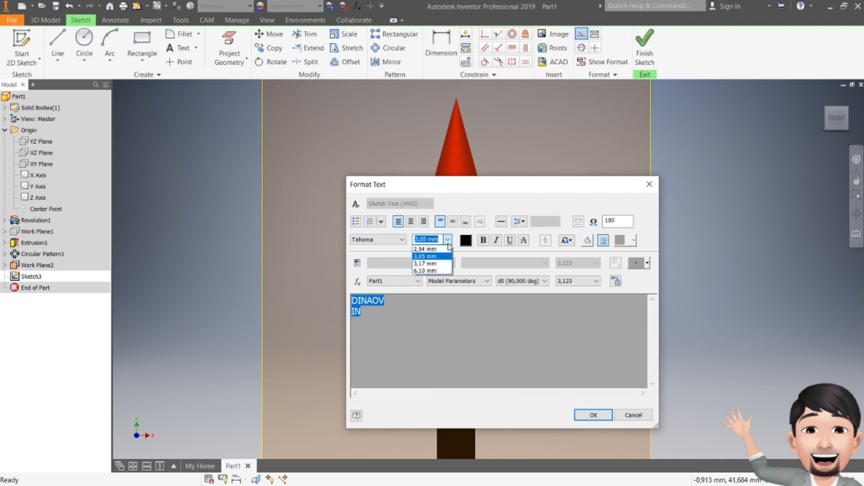
text(1,5)
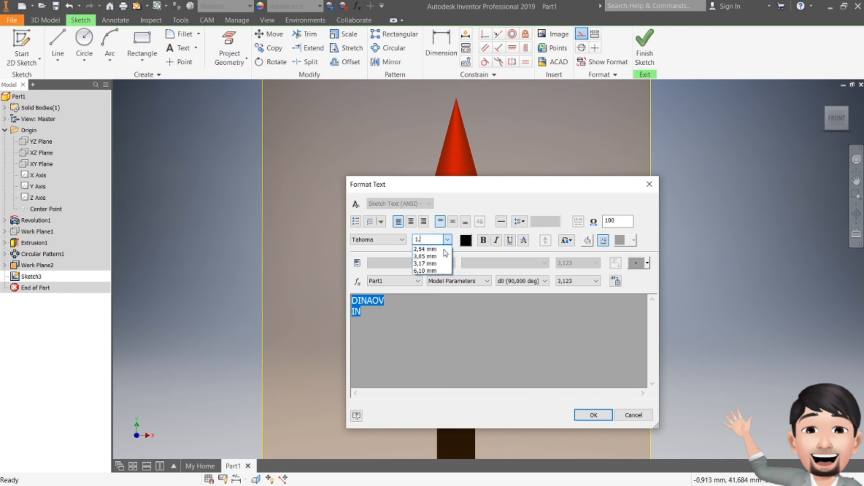
key(Return)
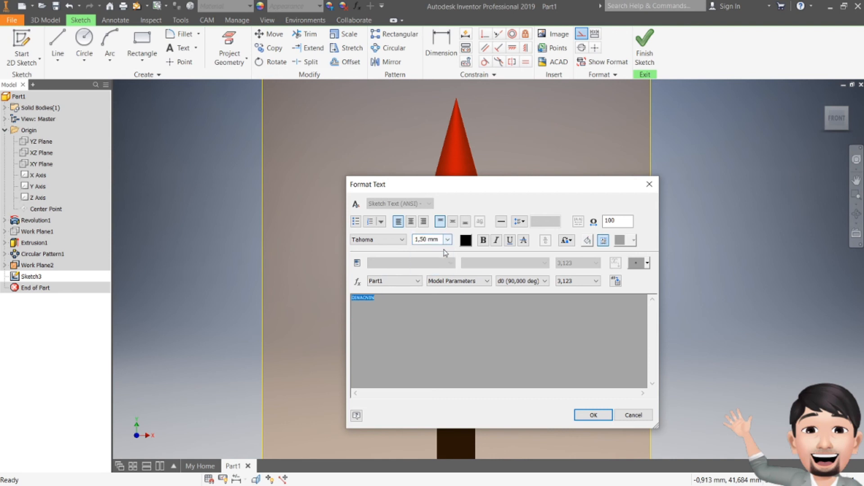
click(600, 416)
drag(411, 279, 480, 277)
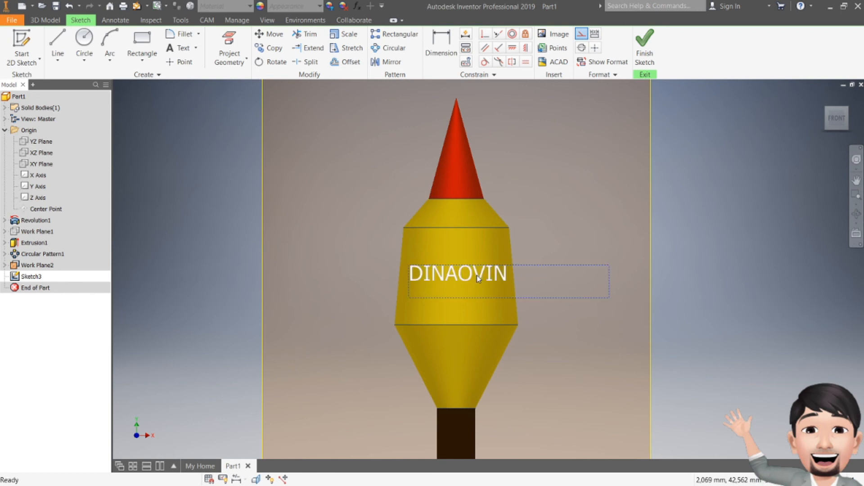
Finish the text sketch and hide the offset work plane.
click(643, 57)
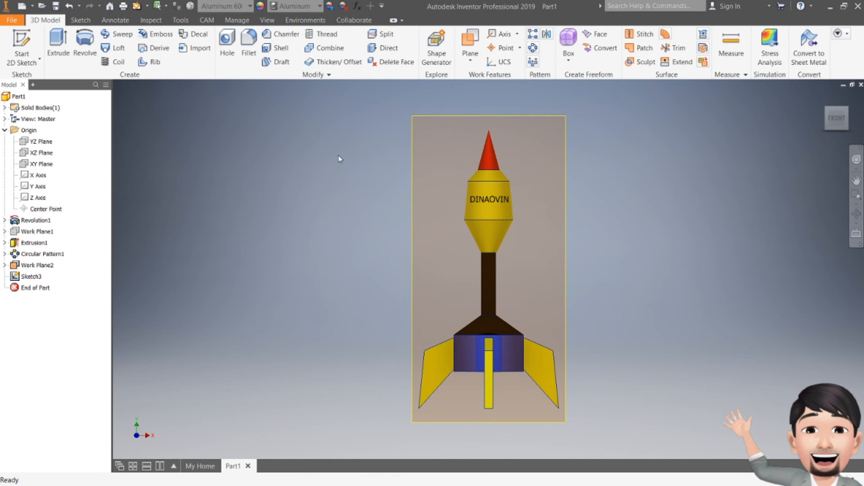
right_click(521, 119)
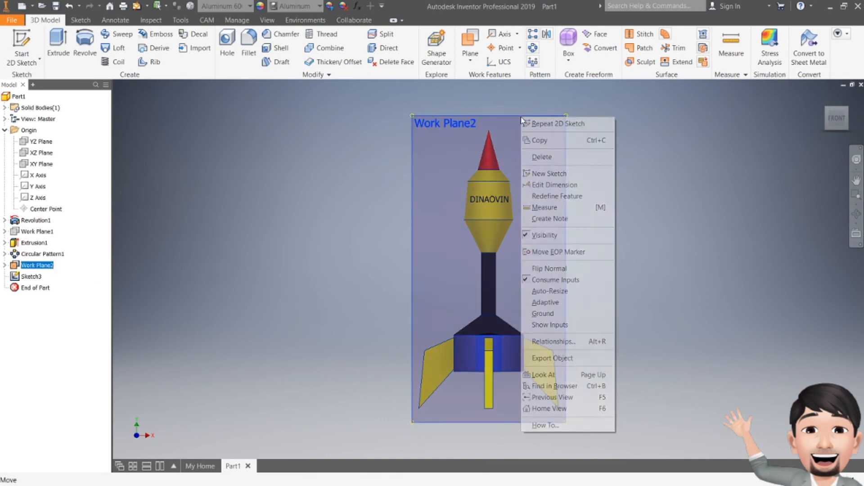
click(545, 235)
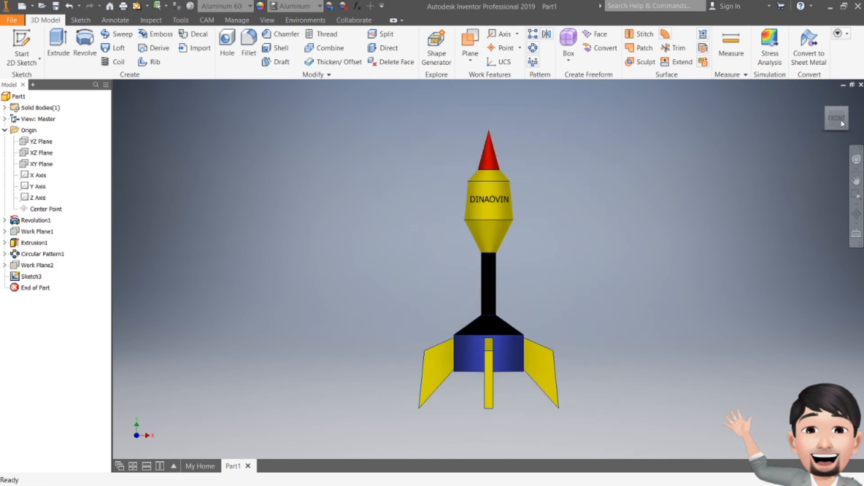
Emboss the DINAOVIN text from the face onto the yellow body section with 0.2 mm depth, directed toward the rocket.
mouse_move(837, 124)
shift+middle_down()
mouse_move(806, 174)
mouse_move(787, 169)
mouse_move(835, 117)
mouse_move(833, 92)
mouse_move(792, 85)
shift+middle_up()
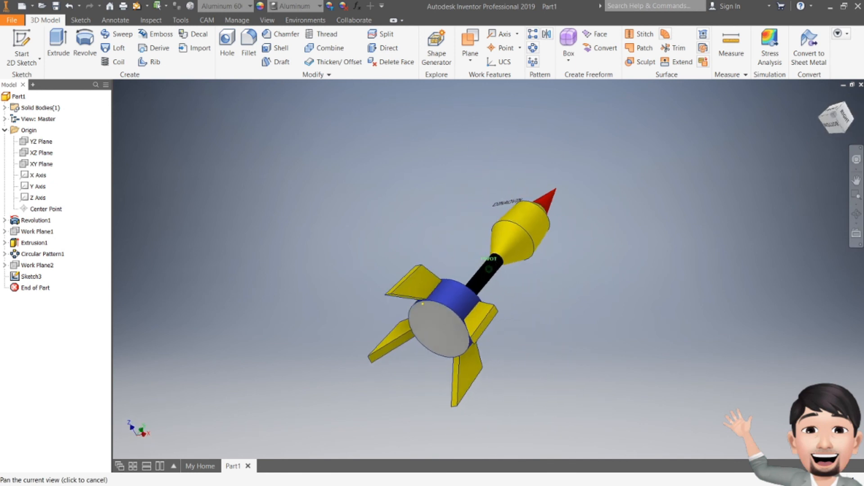
scroll(495, 193, up, 5)
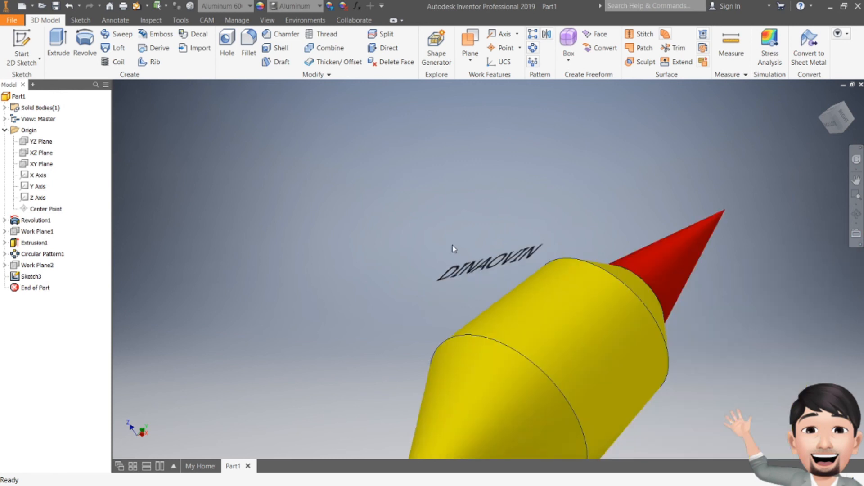
drag(837, 108, 820, 116)
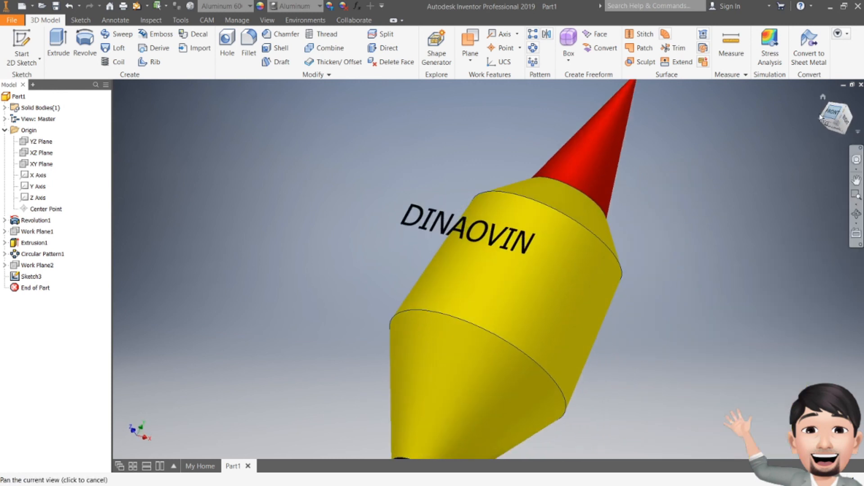
middle_drag(415, 239, 372, 247)
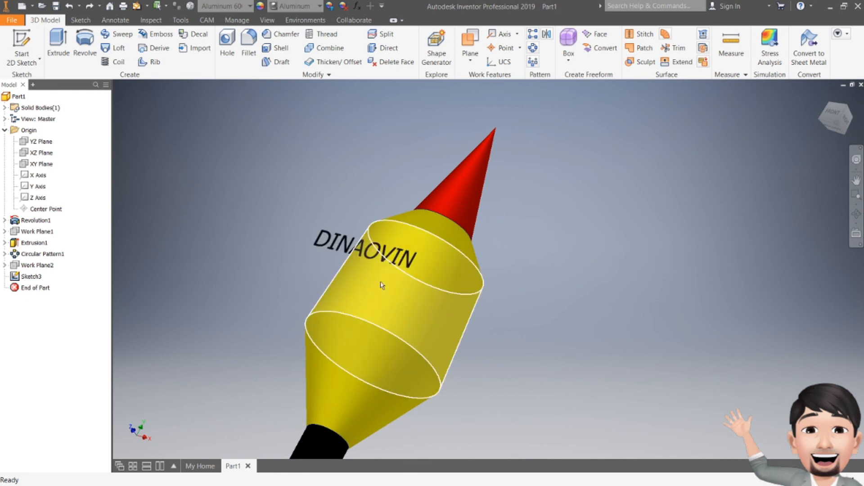
click(160, 36)
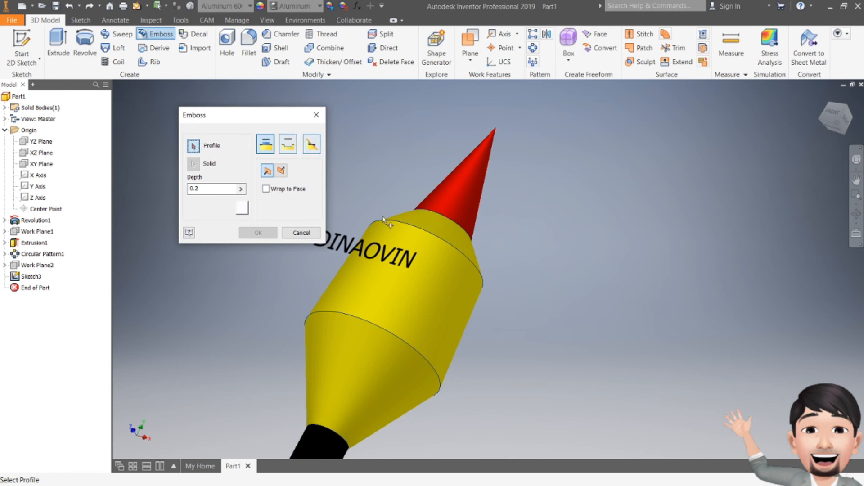
click(362, 255)
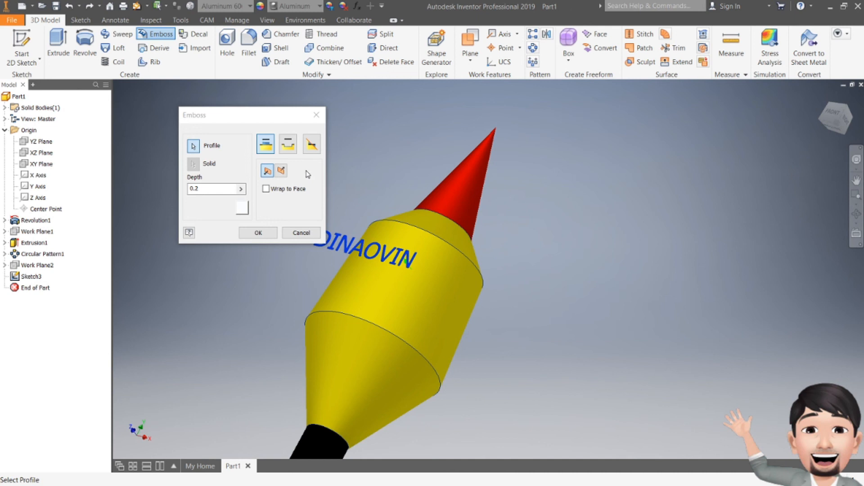
click(282, 171)
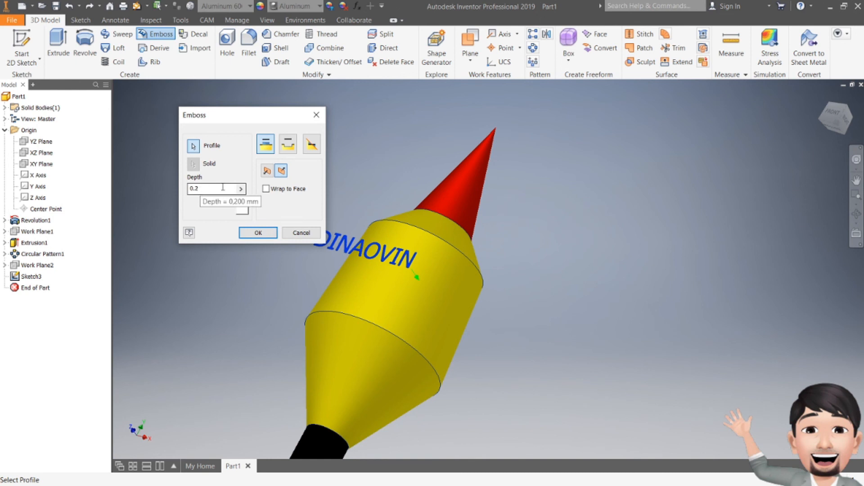
click(258, 233)
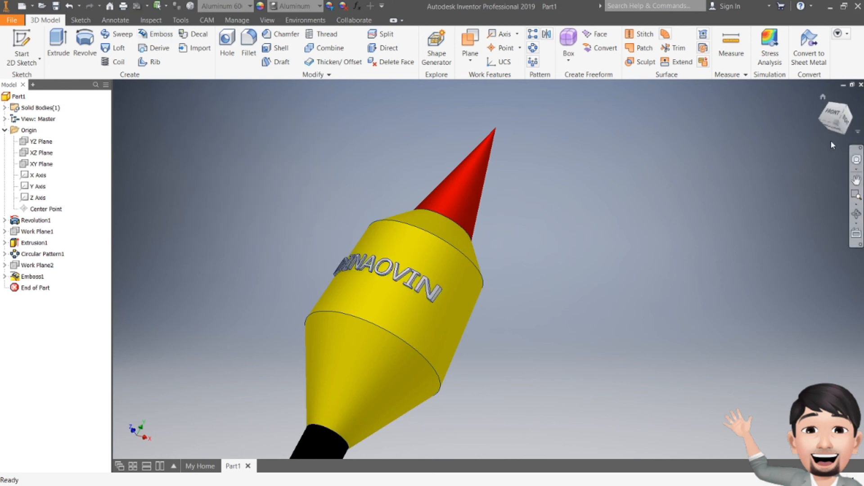
Examine the embossed DINAOVIN lettering on the yellow section from several angles.
drag(835, 119, 856, 118)
shift+middle_drag(315, 270, 326, 301)
drag(836, 119, 813, 120)
shift+middle_drag(434, 243, 493, 264)
scroll(491, 264, down, 3)
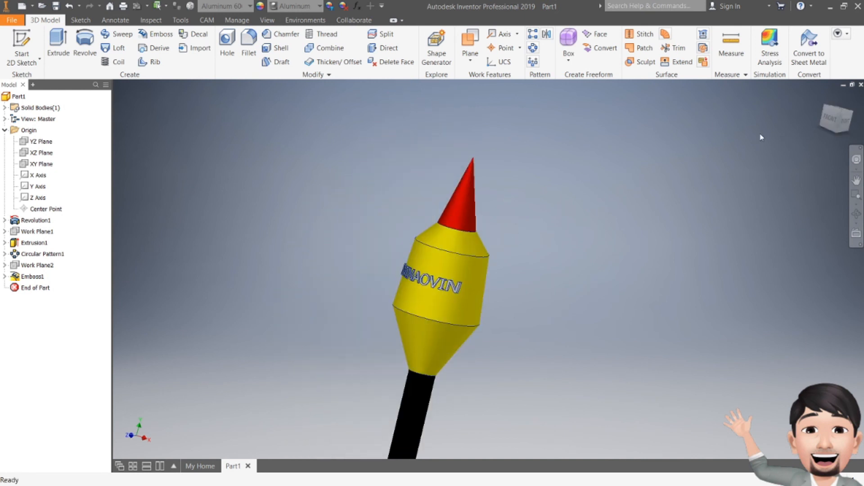
drag(827, 121, 861, 116)
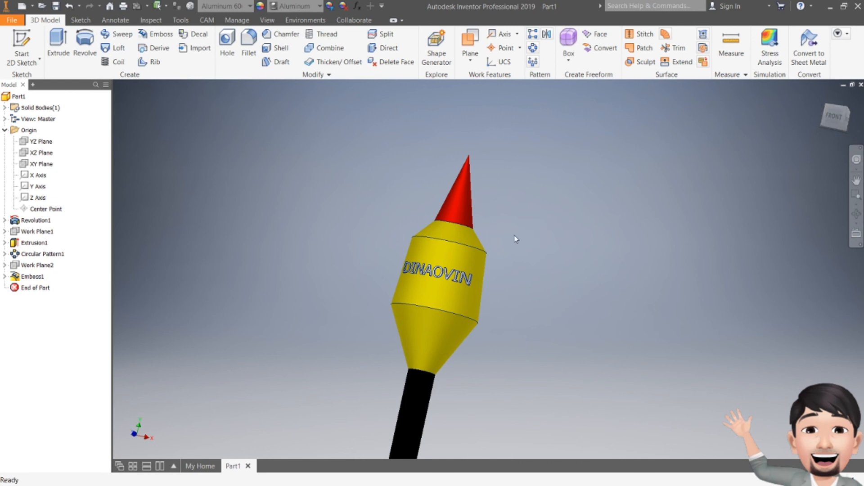
drag(833, 119, 834, 120)
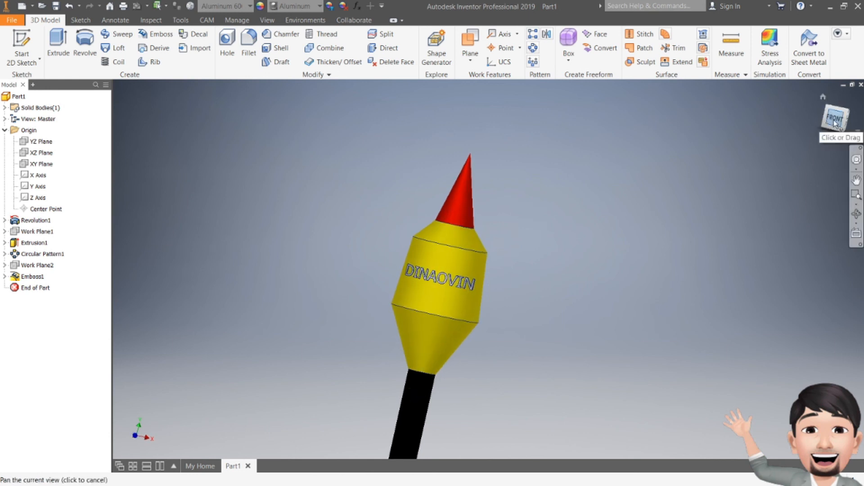